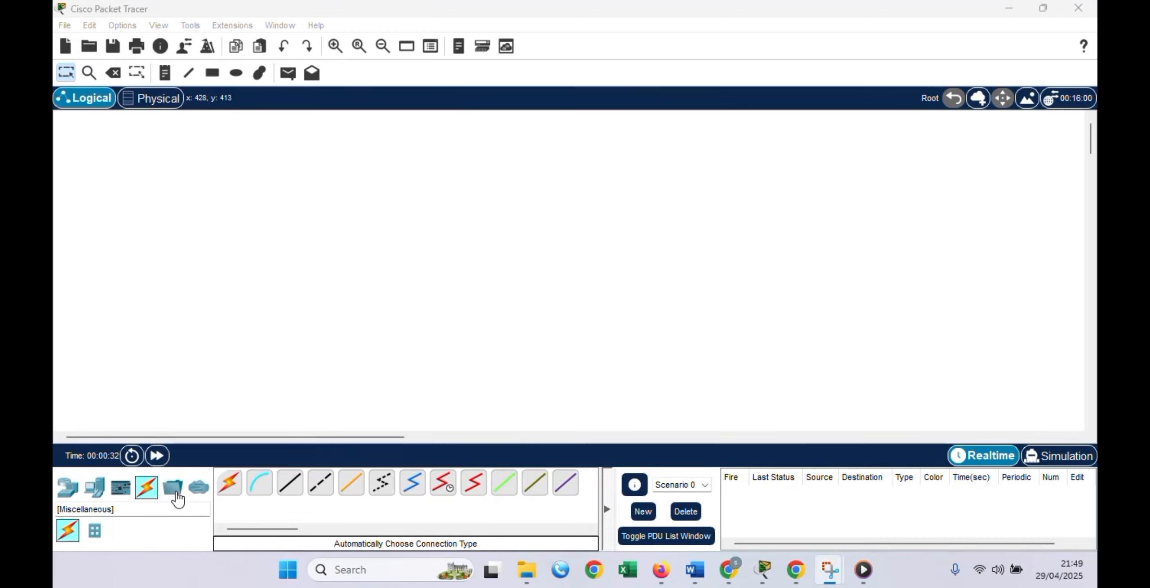
Place a generic server in the upper middle of the empty workspace and a 2960 switch directly below it.
{"action": "left_click", "coordinate": [94, 486]}
{"action": "left_click", "coordinate": [290, 482]}
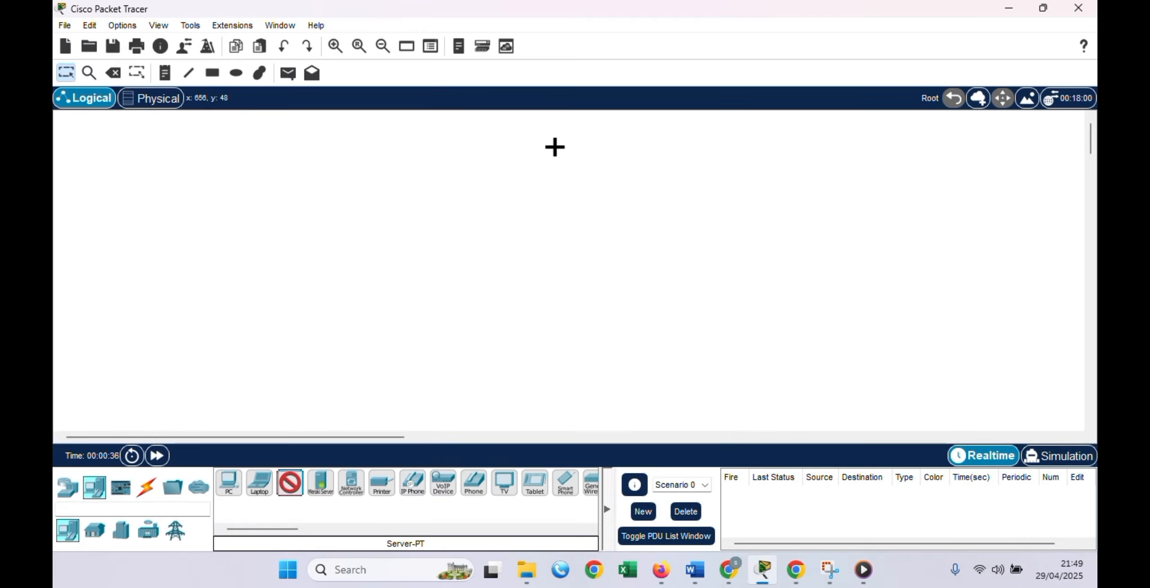
{"action": "left_click", "coordinate": [555, 147]}
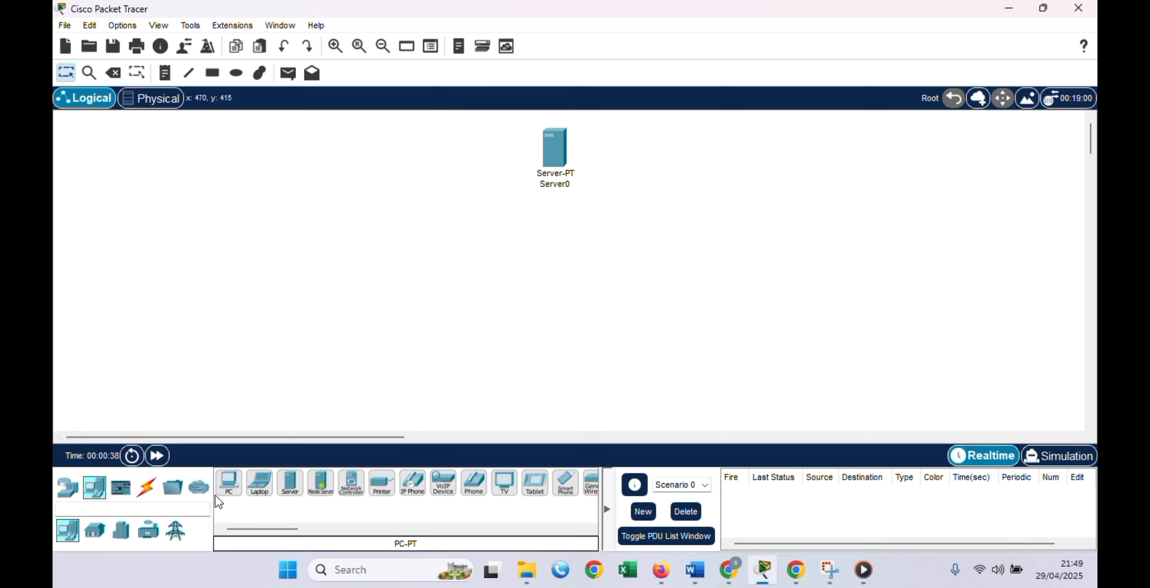
{"action": "left_click", "coordinate": [68, 488]}
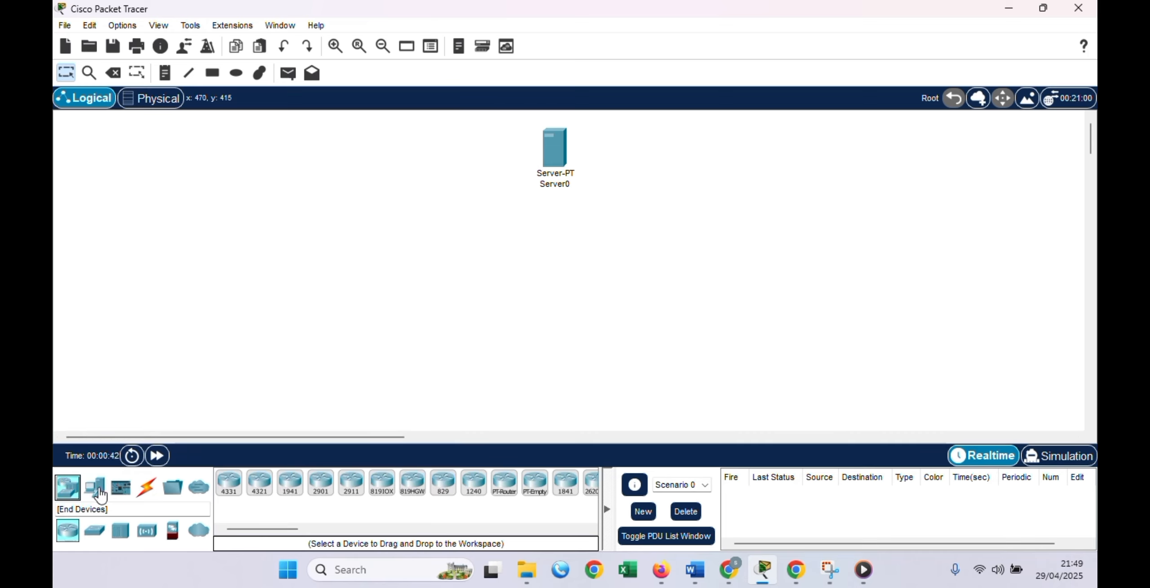
{"action": "left_click", "coordinate": [103, 531]}
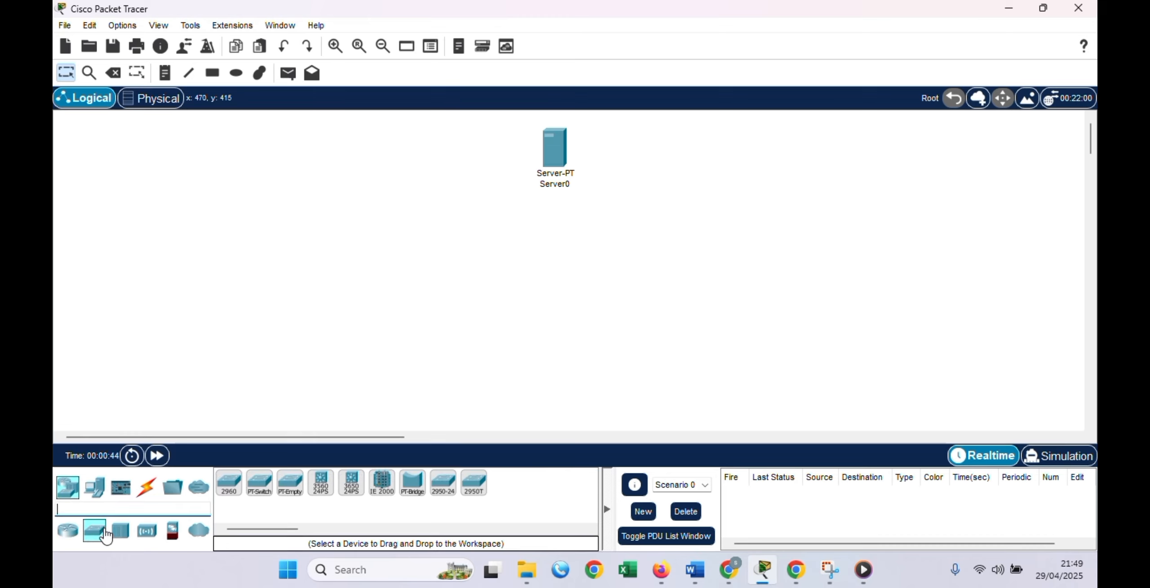
{"action": "left_click", "coordinate": [229, 482]}
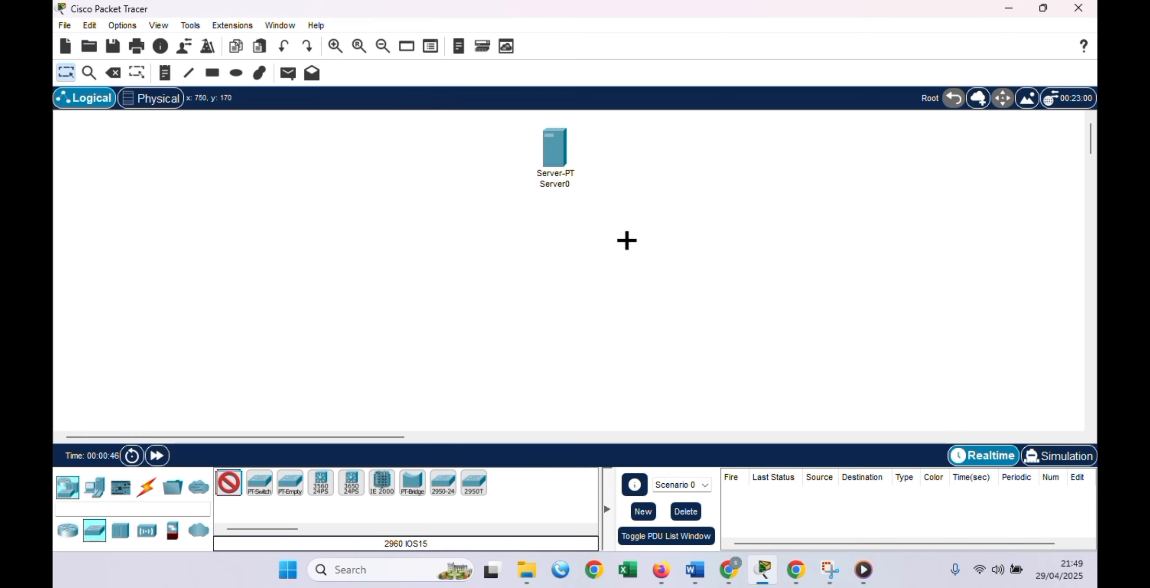
{"action": "left_click", "coordinate": [550, 252]}
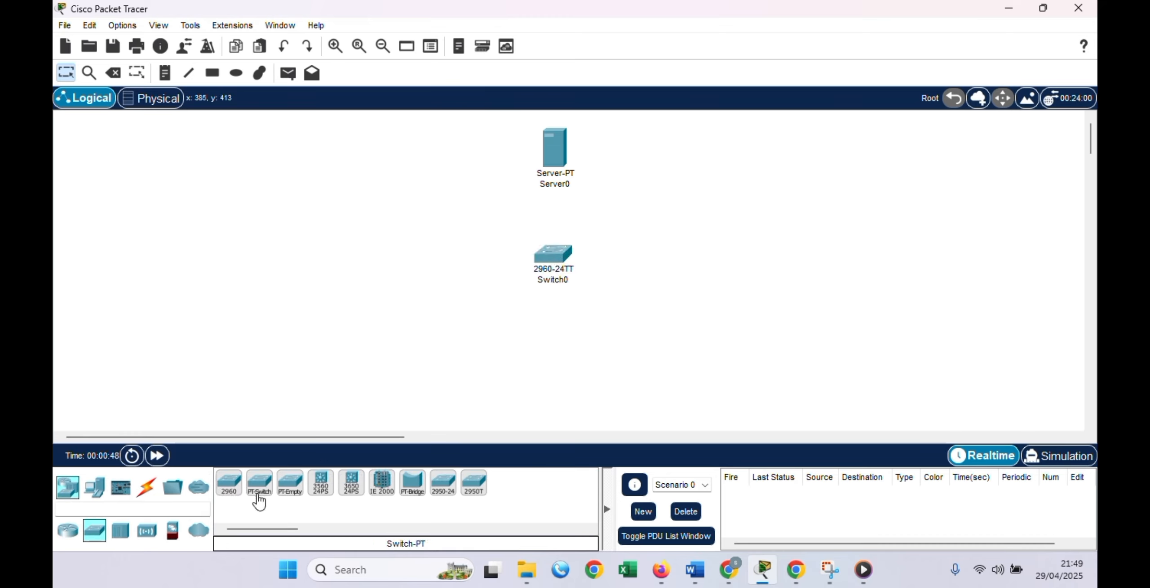
Add five PCs around the switch: two to its right, one below it and two to its left.
{"action": "left_click", "coordinate": [89, 488]}
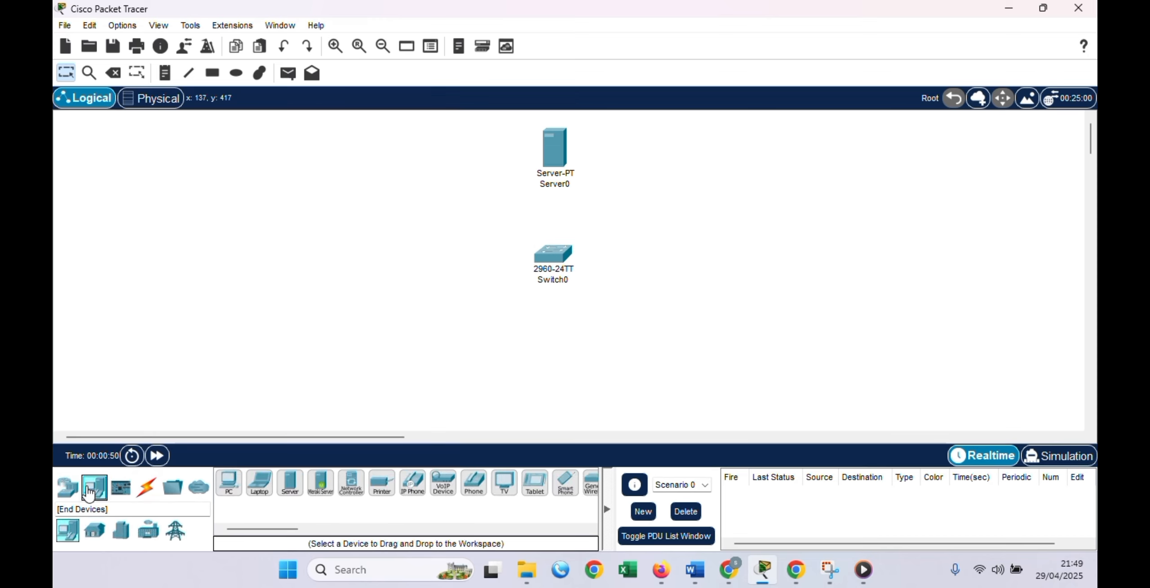
{"action": "left_click", "coordinate": [234, 484]}
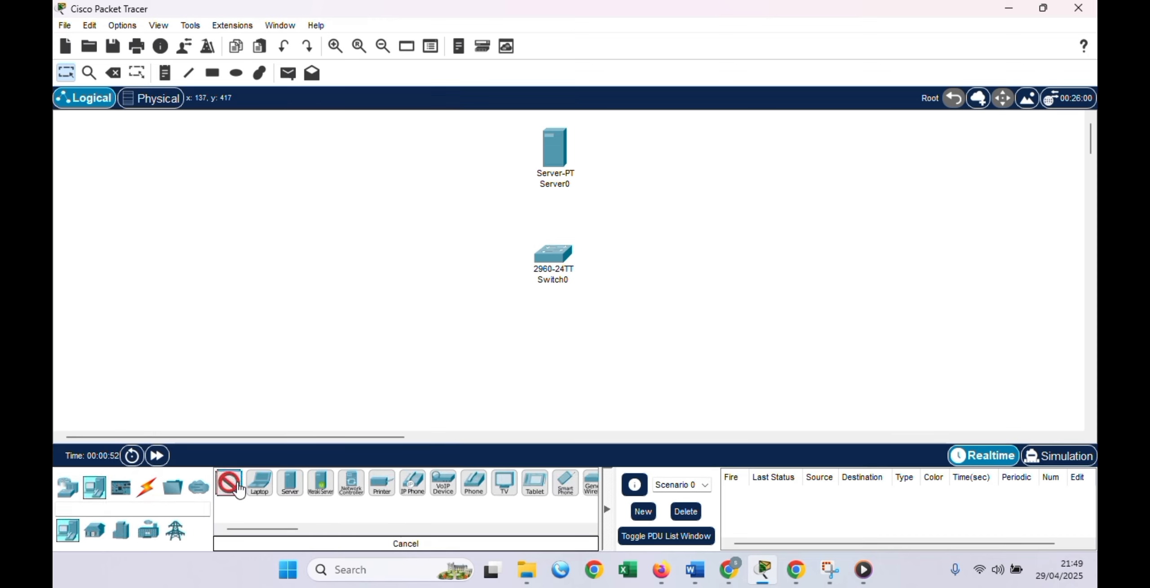
{"action": "left_click", "coordinate": [642, 205]}
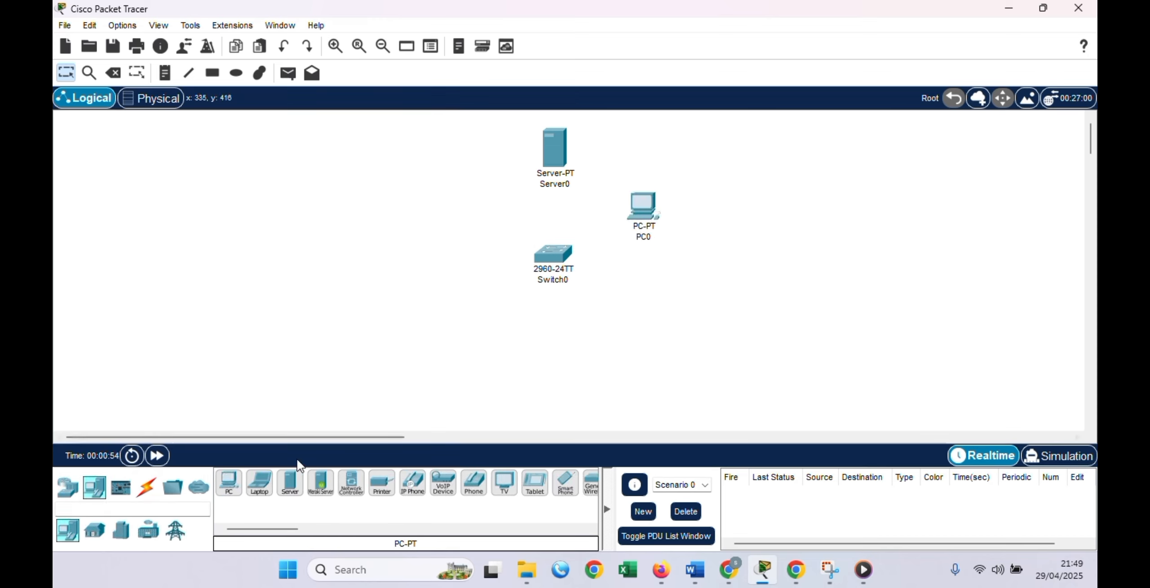
{"action": "left_click", "coordinate": [229, 484]}
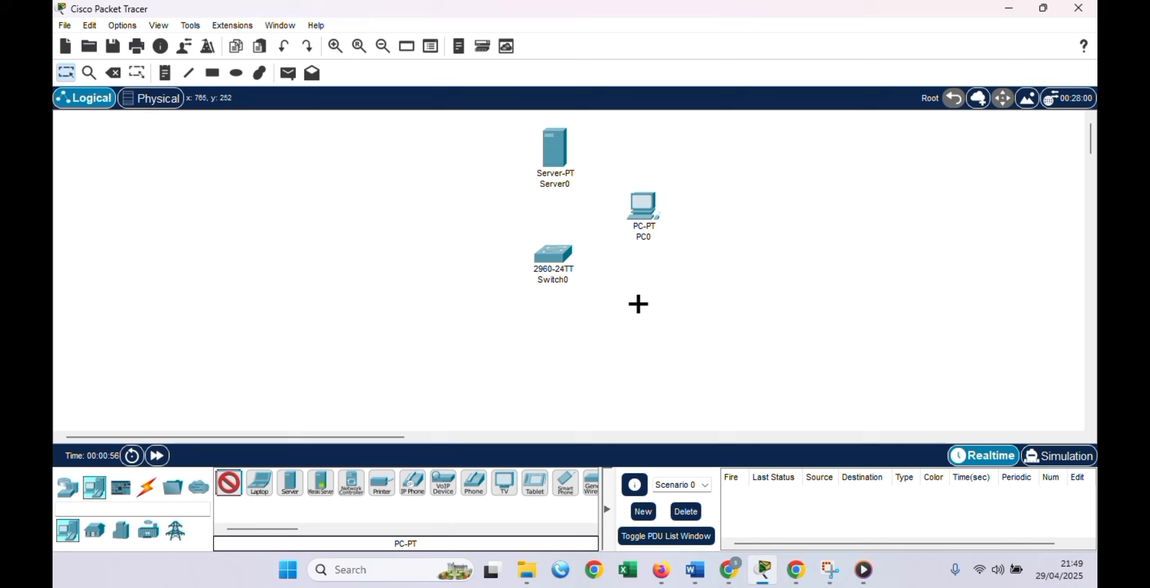
{"action": "left_click", "coordinate": [647, 311]}
{"action": "left_click", "coordinate": [233, 484]}
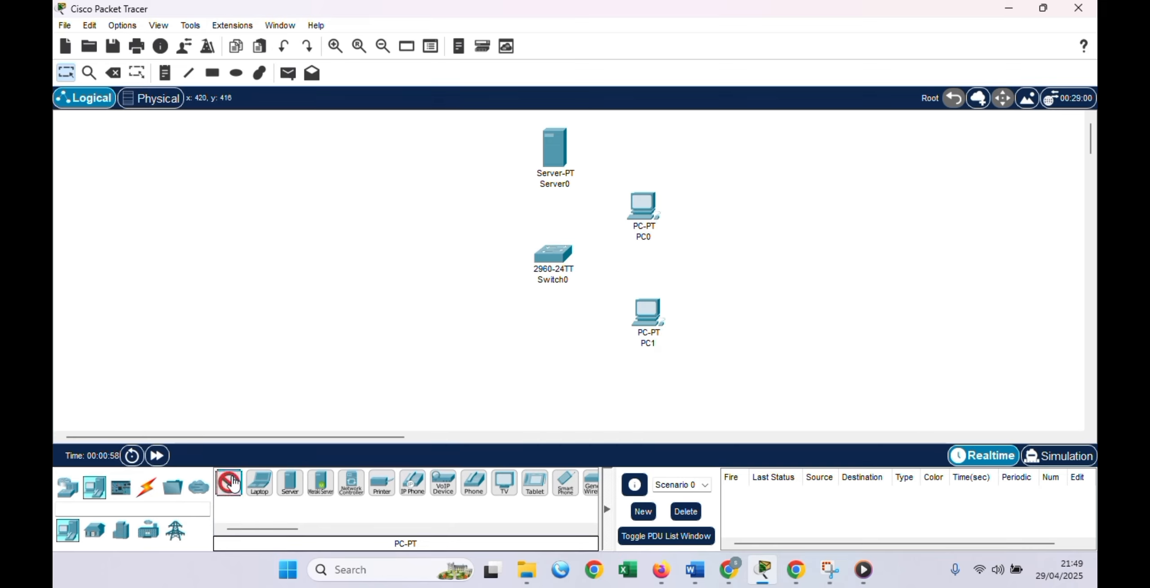
{"action": "left_click", "coordinate": [556, 354]}
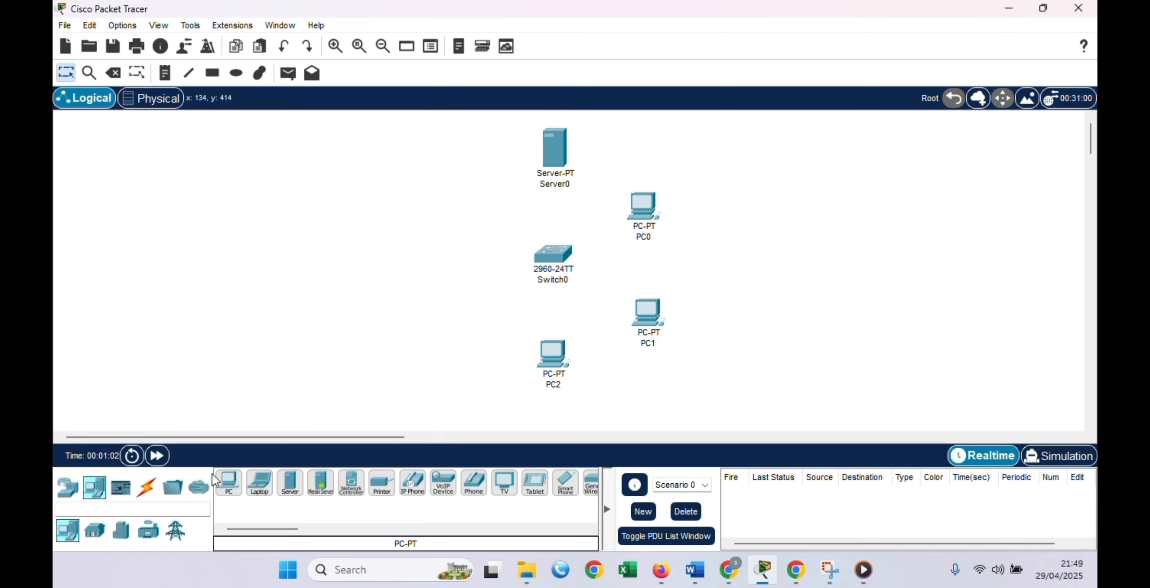
{"action": "left_click", "coordinate": [229, 483]}
{"action": "left_click", "coordinate": [451, 297]}
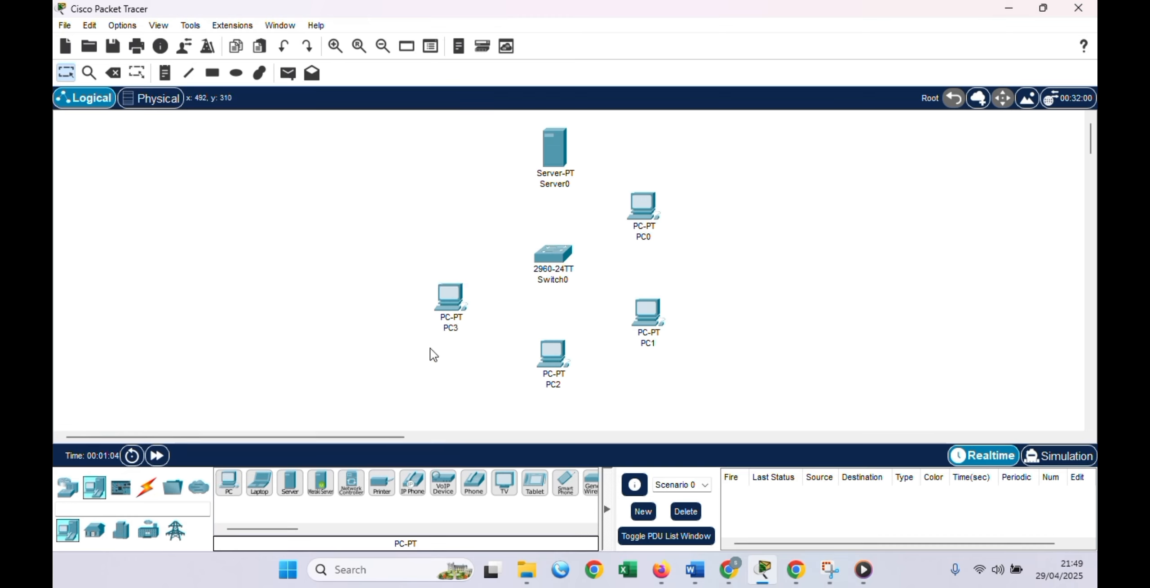
{"action": "left_click", "coordinate": [229, 483]}
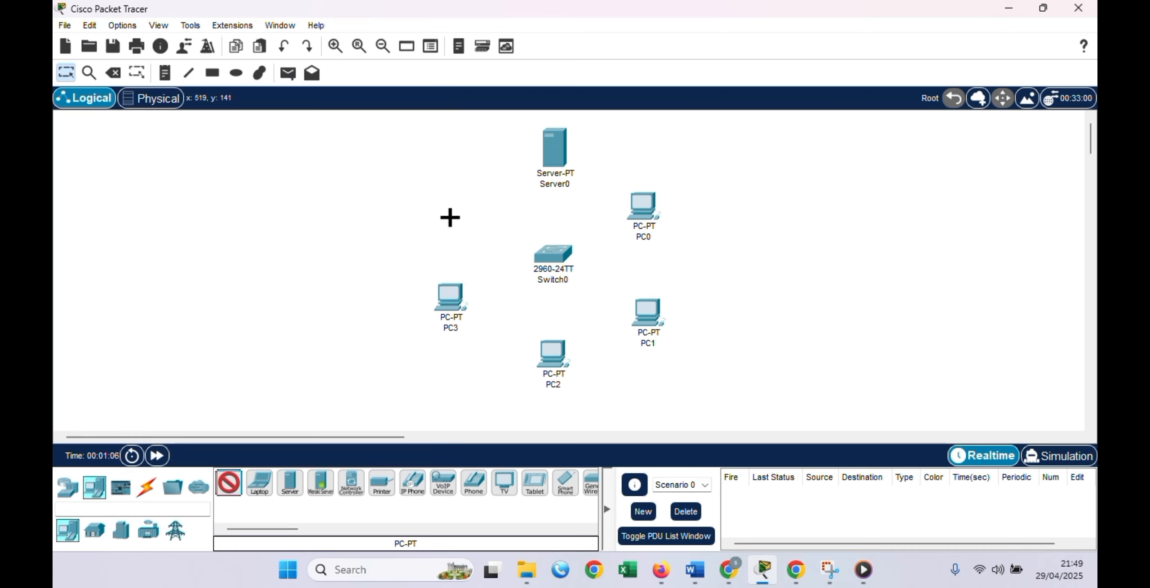
{"action": "left_click", "coordinate": [462, 208]}
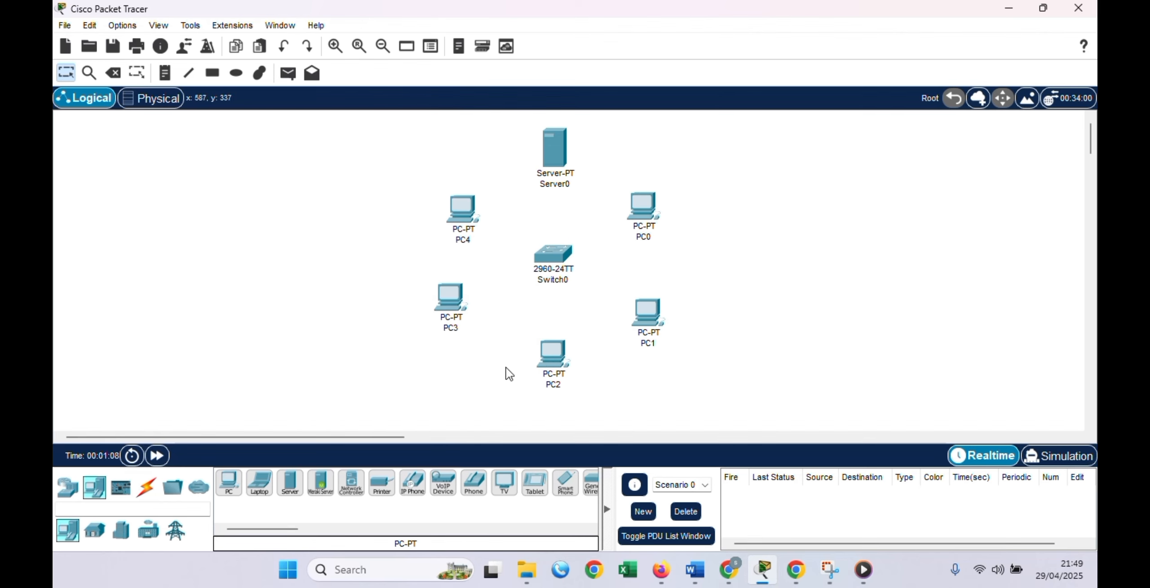
Reposition the five PCs to form a wider, more even ring around the switch.
{"action": "left_click", "coordinate": [553, 351]}
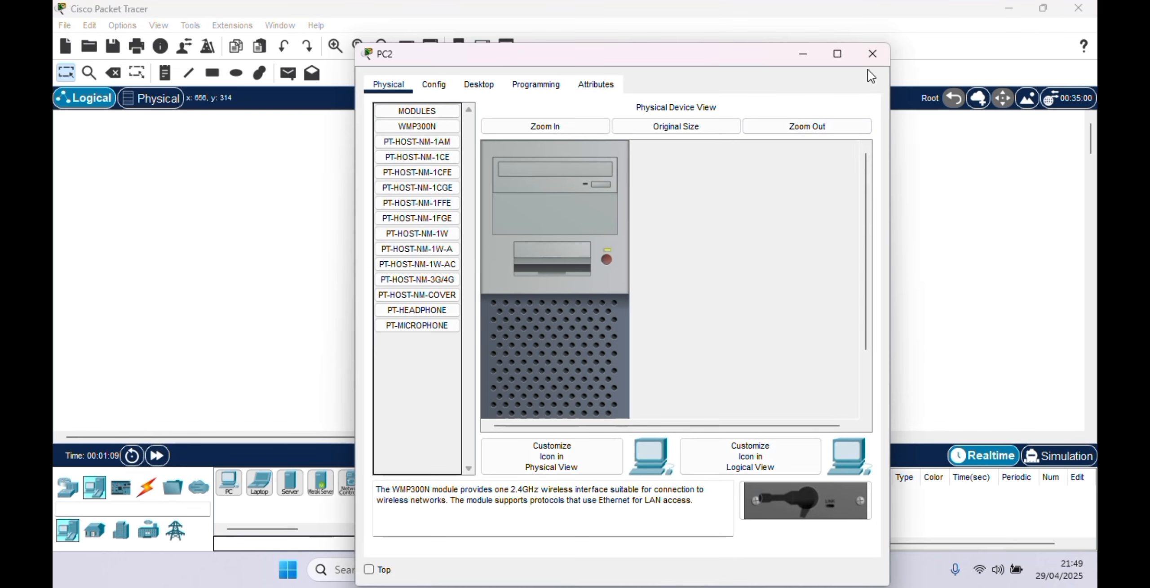
{"action": "left_click", "coordinate": [872, 54]}
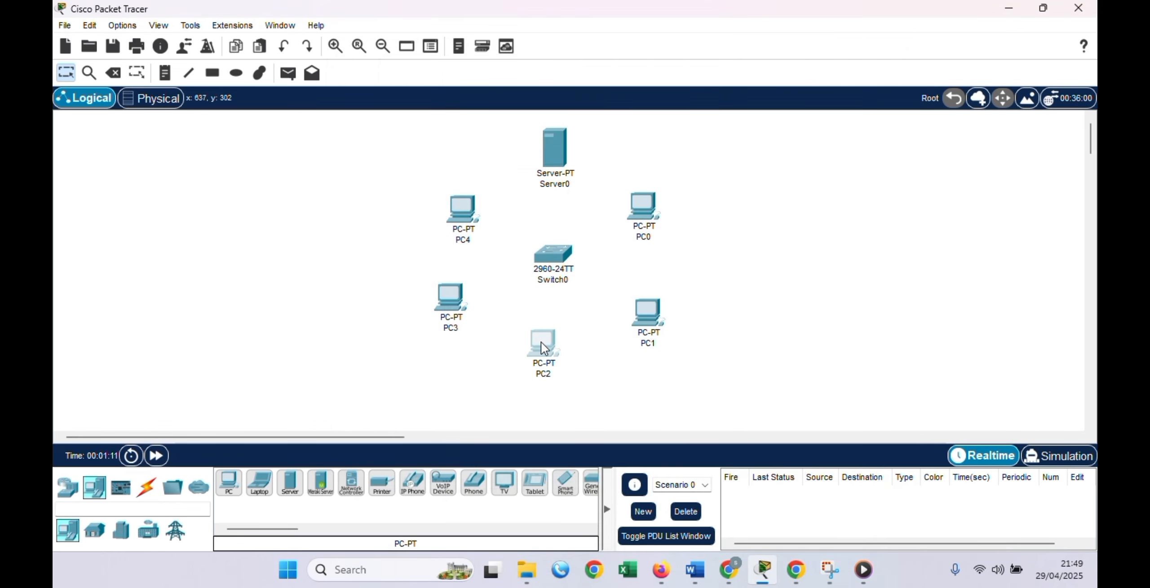
{"action": "left_click_drag", "start_coordinate": [653, 307], "coordinate": [650, 293]}
{"action": "left_click_drag", "start_coordinate": [557, 365], "coordinate": [557, 376]}
{"action": "left_click_drag", "start_coordinate": [464, 312], "coordinate": [470, 303]}
{"action": "left_click_drag", "start_coordinate": [462, 216], "coordinate": [454, 193]}
{"action": "left_click_drag", "start_coordinate": [455, 291], "coordinate": [433, 299]}
{"action": "left_click_drag", "start_coordinate": [654, 213], "coordinate": [664, 205]}
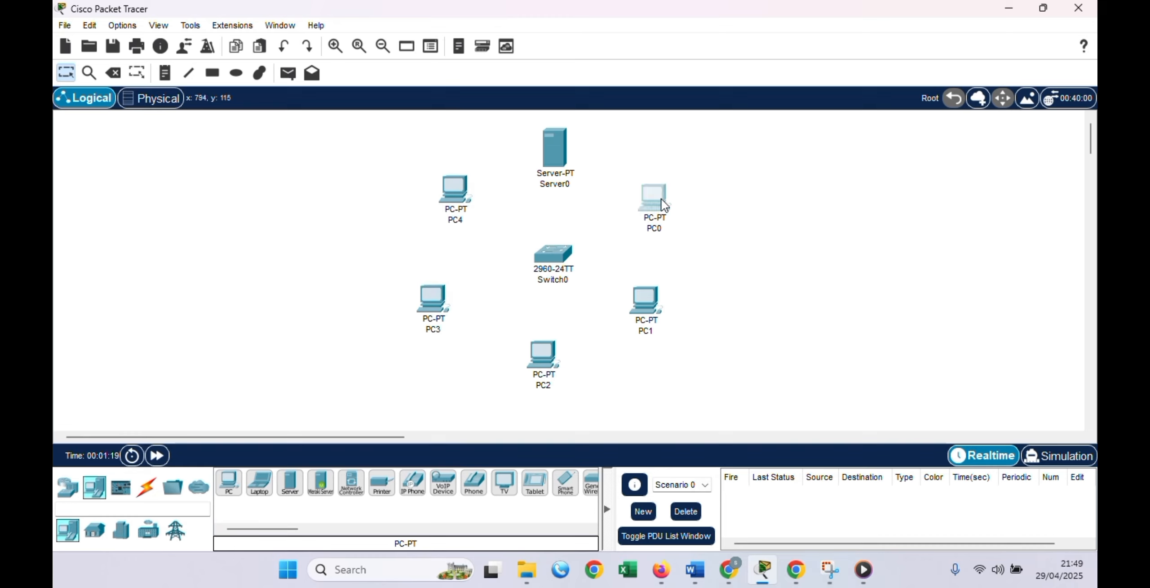
{"action": "left_click_drag", "start_coordinate": [645, 305], "coordinate": [651, 313]}
{"action": "left_click_drag", "start_coordinate": [543, 359], "coordinate": [545, 363]}
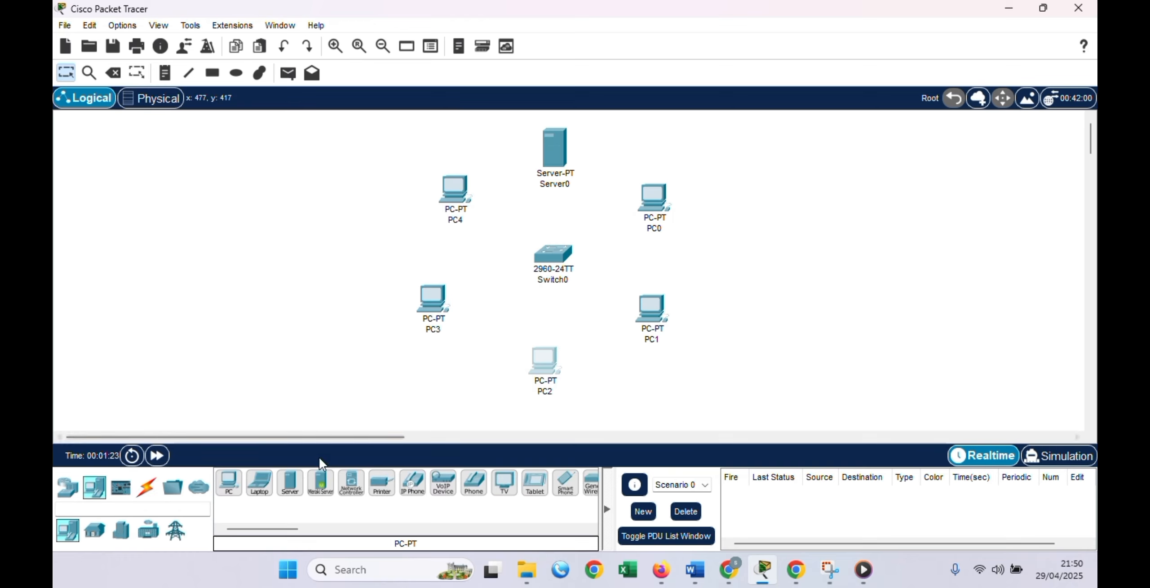
Connect Switch0 to Server0 and to PC0 with automatically chosen cables.
{"action": "left_click", "coordinate": [229, 482]}
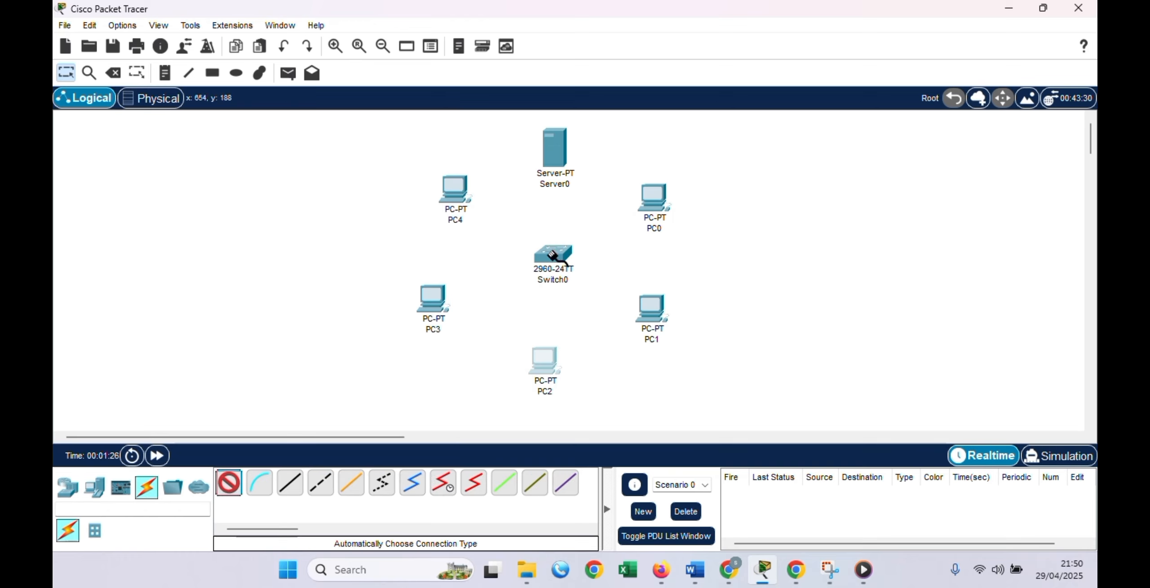
{"action": "left_click", "coordinate": [553, 255]}
{"action": "left_click", "coordinate": [553, 148]}
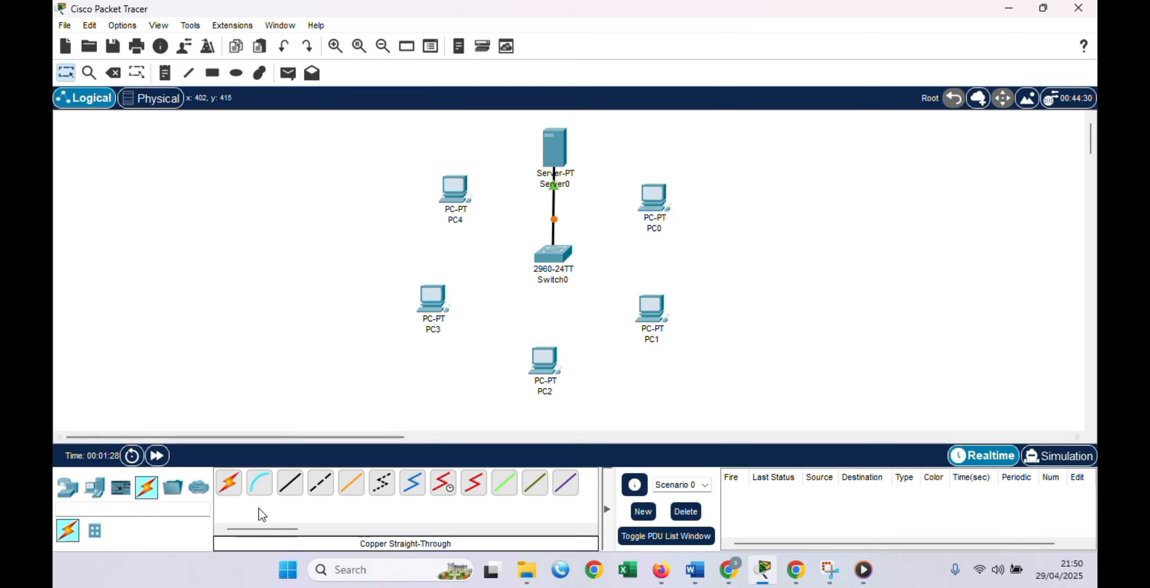
{"action": "left_click", "coordinate": [233, 485]}
{"action": "left_click", "coordinate": [567, 252]}
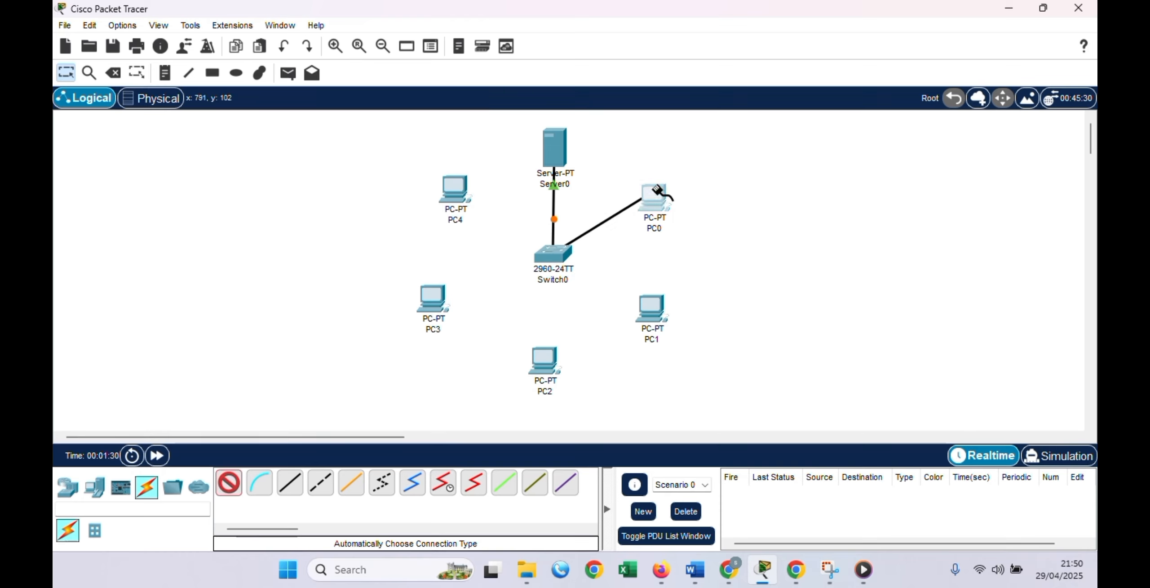
{"action": "left_click", "coordinate": [655, 194]}
Connect Switch0 to PC1 and to PC2 with automatically chosen cables.
{"action": "left_click", "coordinate": [229, 482]}
{"action": "left_click", "coordinate": [557, 256]}
{"action": "left_click", "coordinate": [649, 309]}
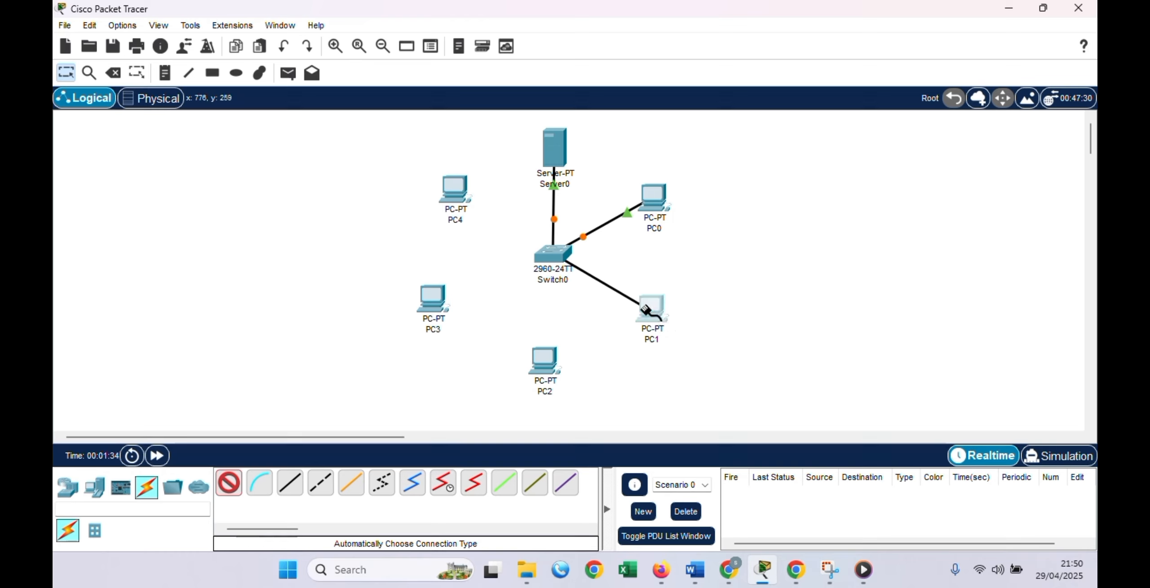
{"action": "left_click", "coordinate": [229, 482]}
{"action": "left_click", "coordinate": [552, 255]}
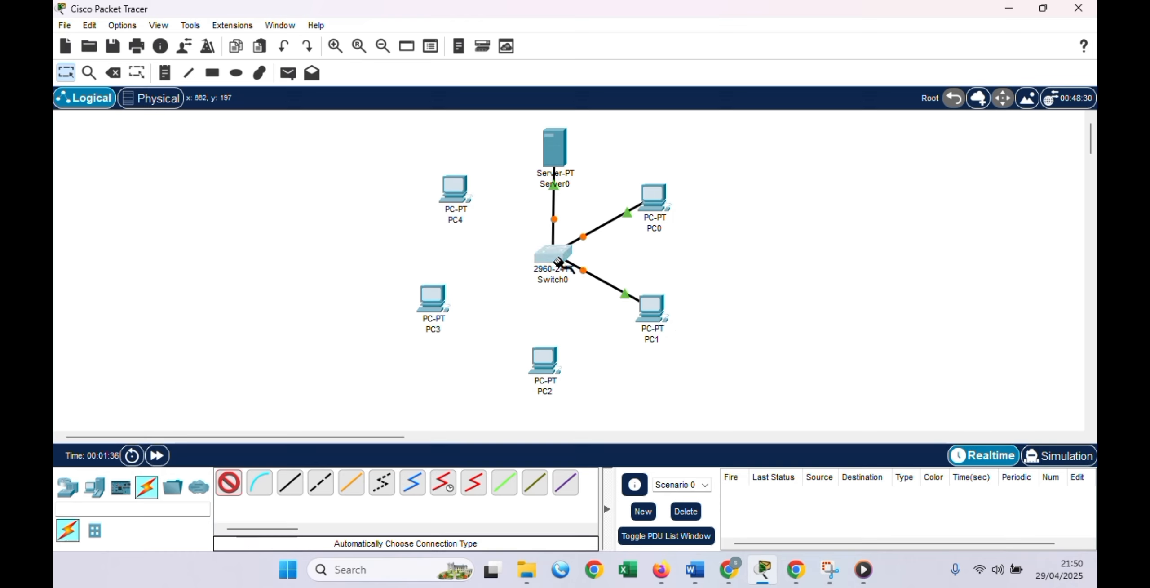
{"action": "left_click", "coordinate": [542, 362]}
Connect Switch0 to PC3 and to PC4 with automatically chosen cables.
{"action": "left_click", "coordinate": [229, 482]}
{"action": "left_click", "coordinate": [543, 258]}
{"action": "left_click", "coordinate": [431, 301]}
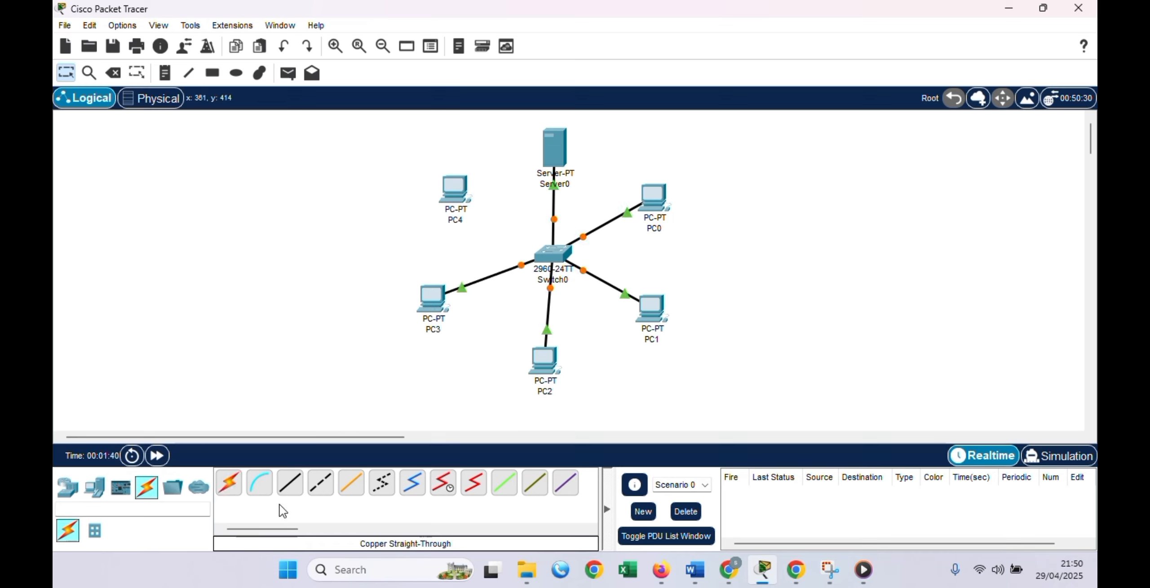
{"action": "left_click", "coordinate": [229, 482]}
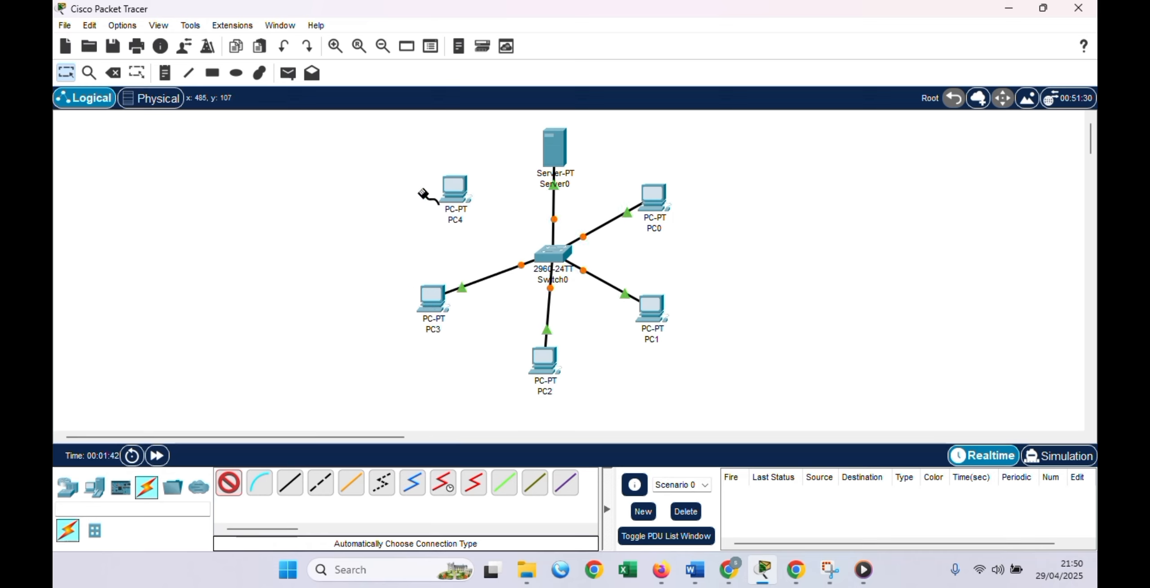
{"action": "left_click", "coordinate": [548, 251]}
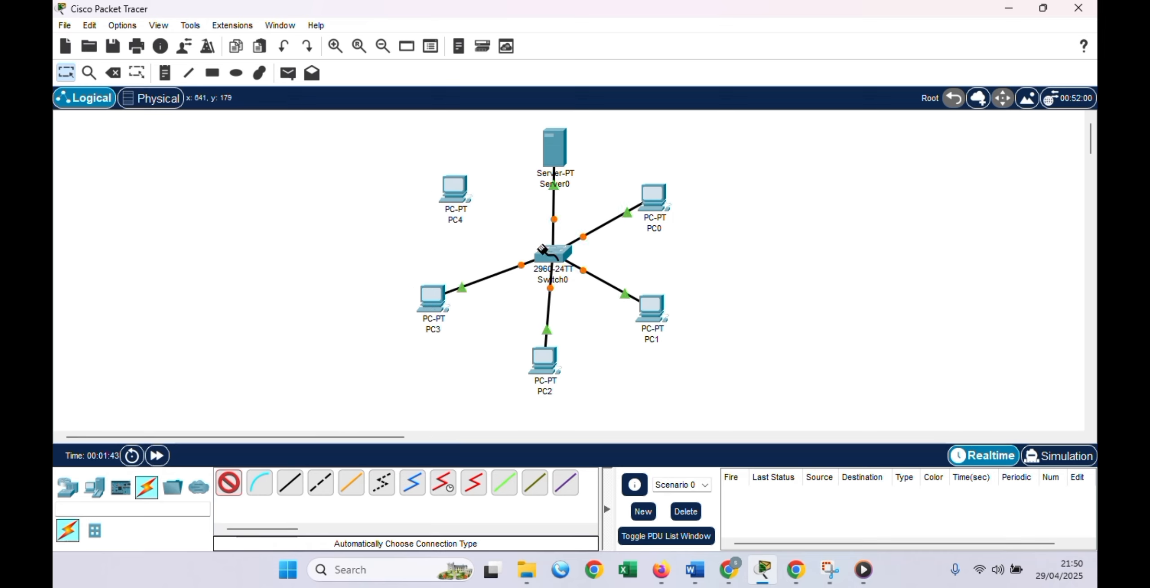
{"action": "left_click", "coordinate": [450, 189]}
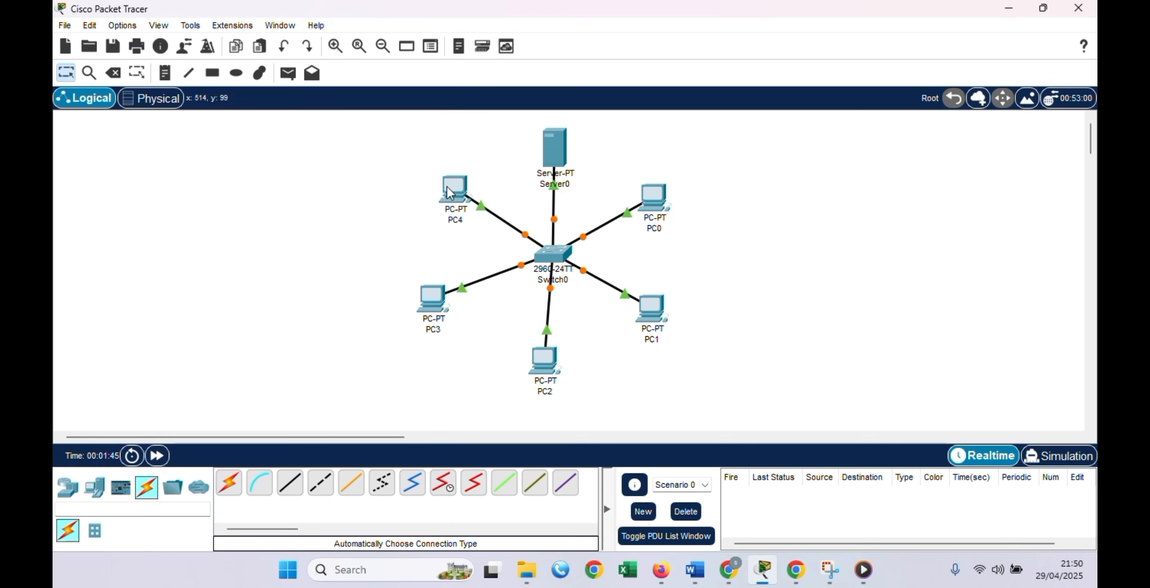
Open Server0's IP configuration and set its static IPv4 address to 192.168.10.1.
{"action": "left_click", "coordinate": [559, 139]}
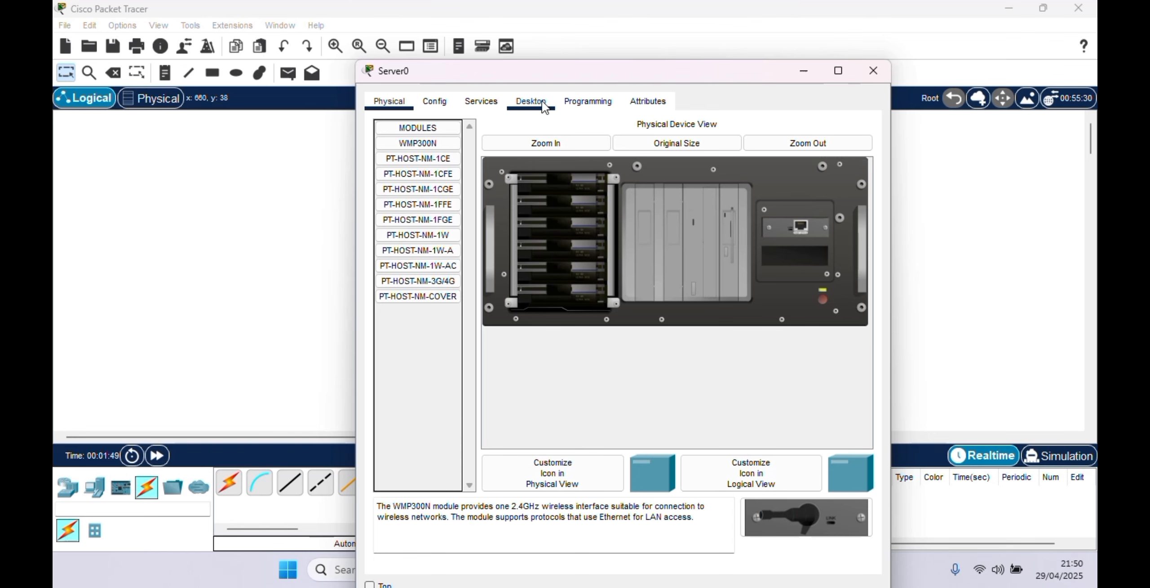
{"action": "left_click", "coordinate": [543, 107]}
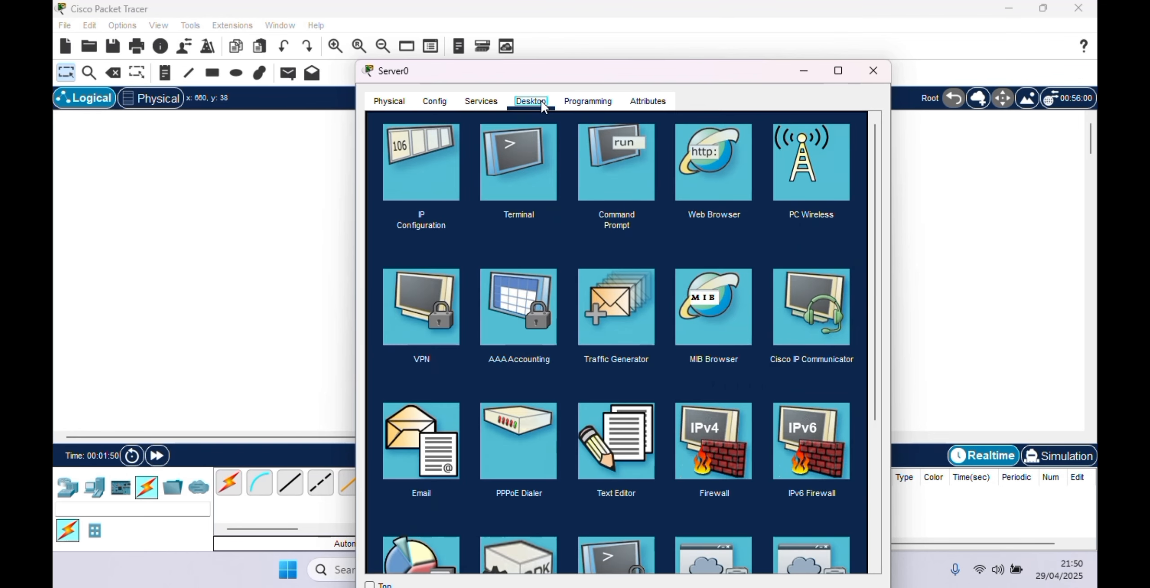
{"action": "left_click", "coordinate": [442, 180]}
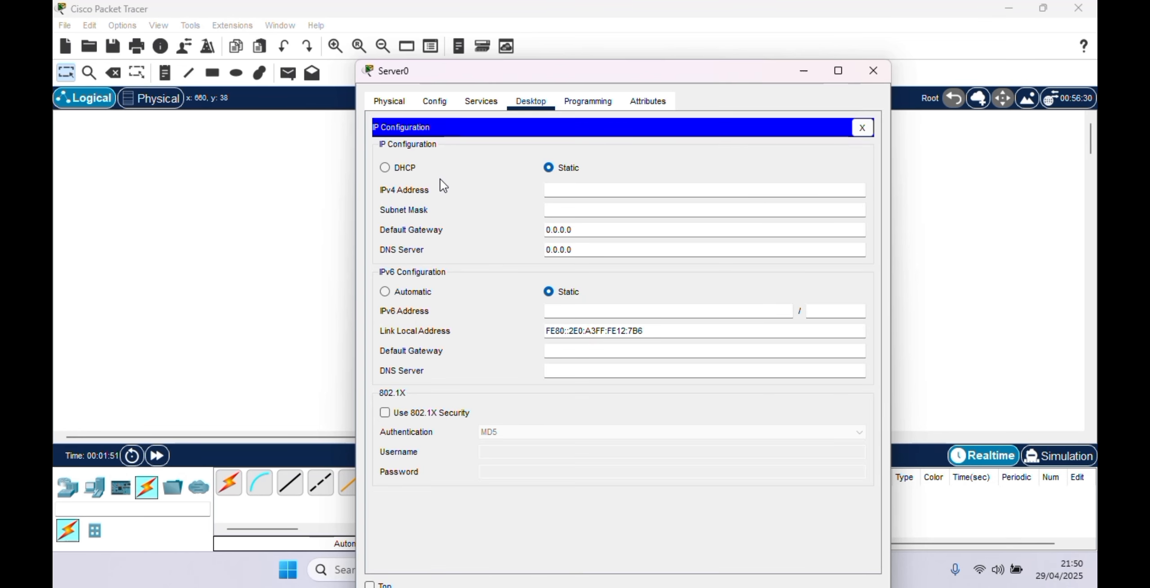
{"action": "left_click", "coordinate": [599, 193]}
{"action": "type", "text": "92.168.10.1"}
{"action": "left_click", "coordinate": [601, 192]}
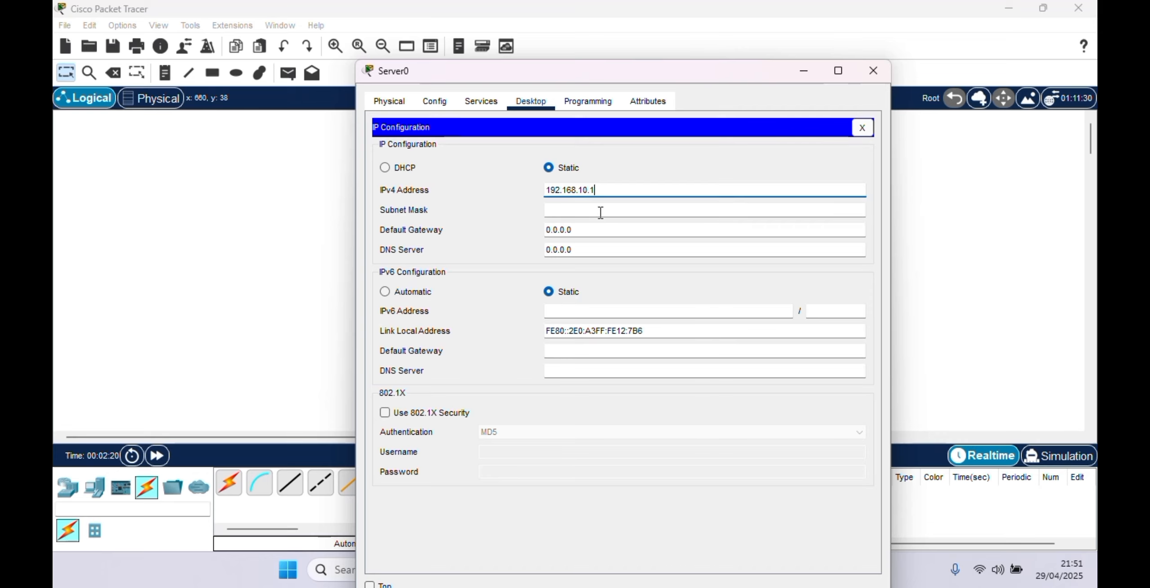
Fill in Server0's subnet mask as 255.255.255.0 and set its IPv4 default gateway to 192.168.1.1.
{"action": "left_click", "coordinate": [600, 233]}
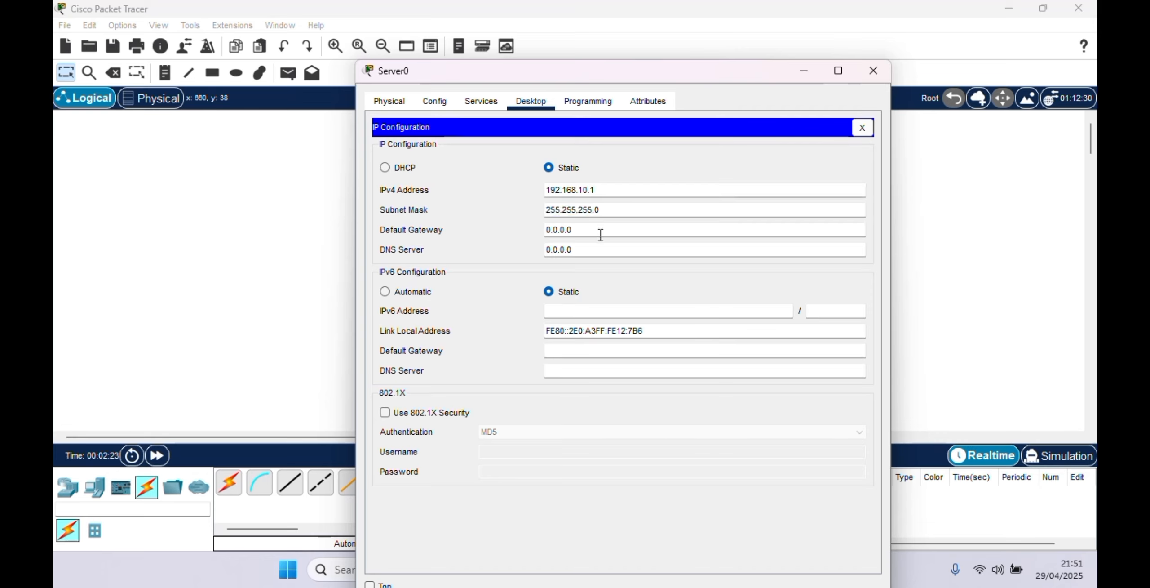
{"action": "key", "text": "BackSpace"}
{"action": "key", "text": "BackSpace"}
{"action": "key", "text": "BackSpace"}
{"action": "key", "text": "BackSpace"}
{"action": "key", "text": "BackSpace"}
{"action": "type", "text": "192.168.1.1"}
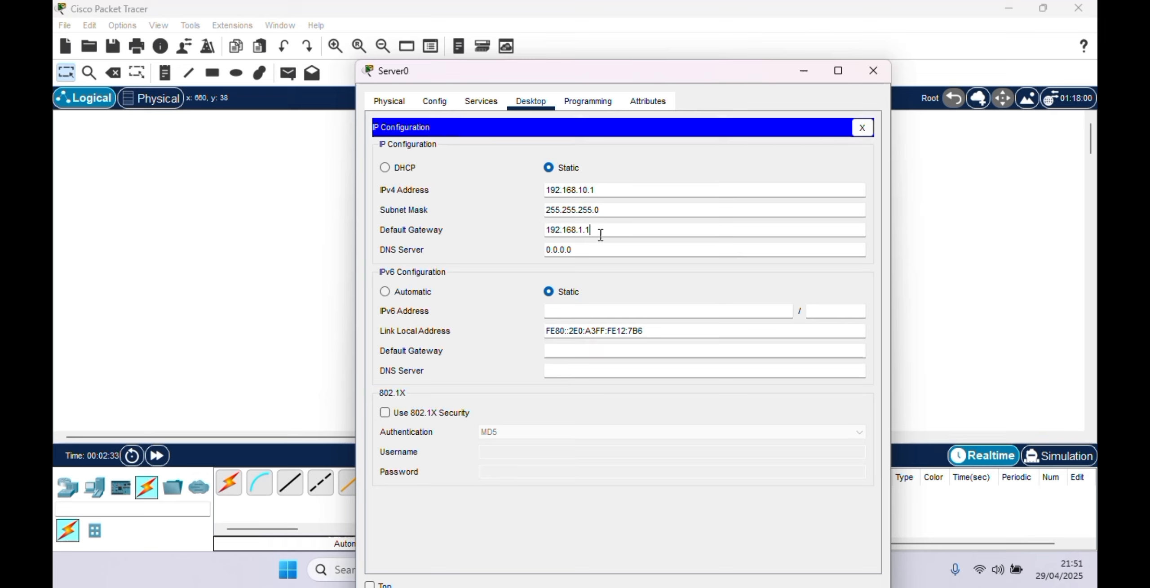
Clear the default gateway address from Server0's IPv4 settings.
{"action": "left_click_drag", "start_coordinate": [598, 233], "coordinate": [522, 230]}
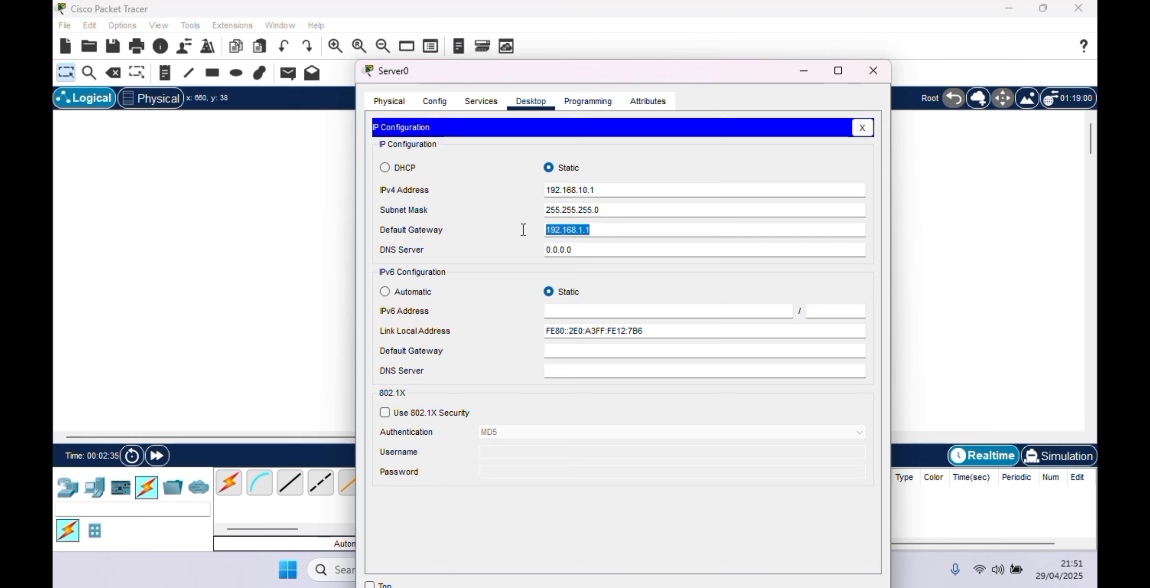
{"action": "key", "text": "BackSpace"}
{"action": "left_click", "coordinate": [670, 250]}
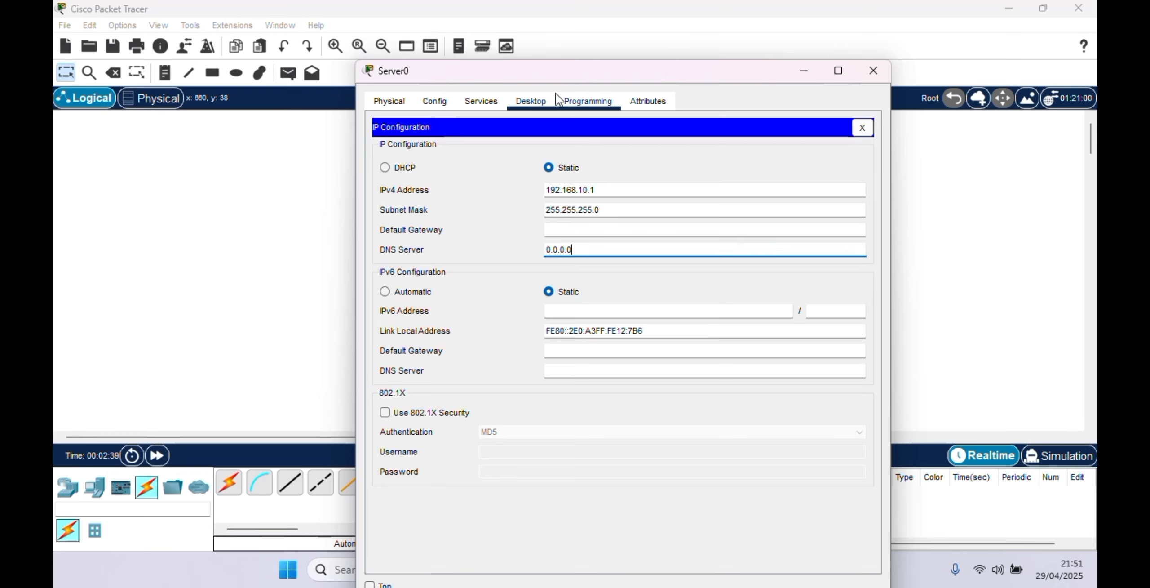
Turn on the DHCP service on Server0's FastEthernet0 interface.
{"action": "left_click", "coordinate": [485, 101]}
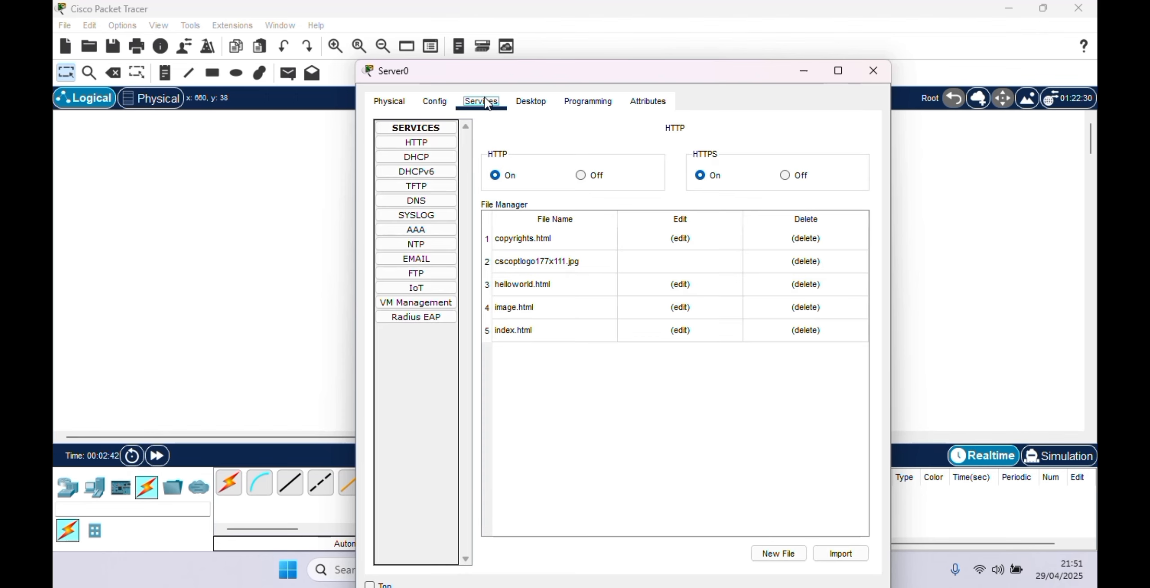
{"action": "left_click", "coordinate": [414, 156]}
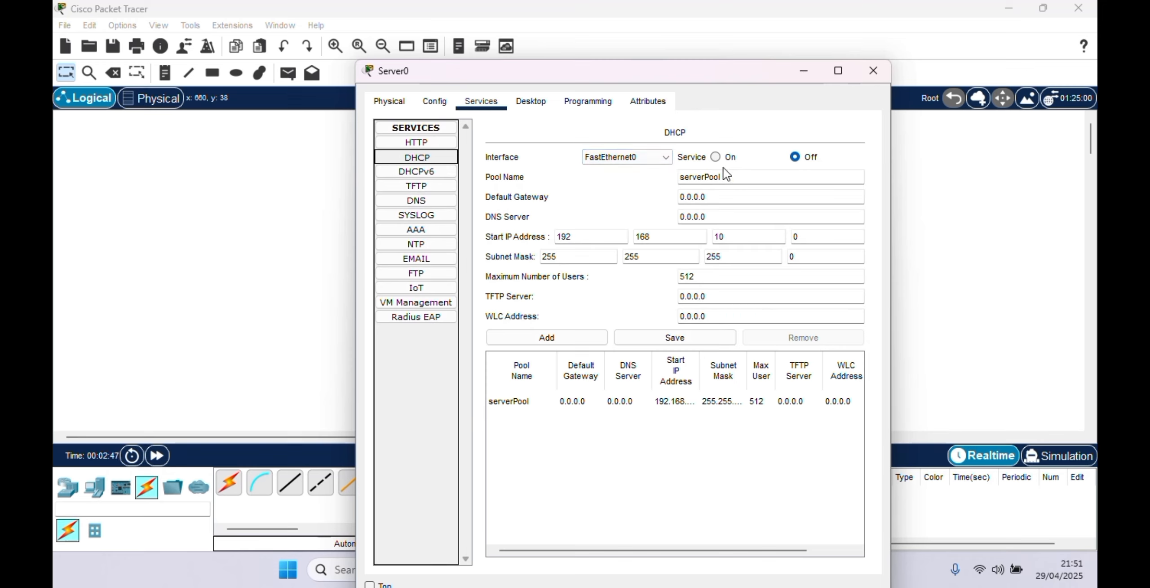
{"action": "left_click", "coordinate": [716, 157]}
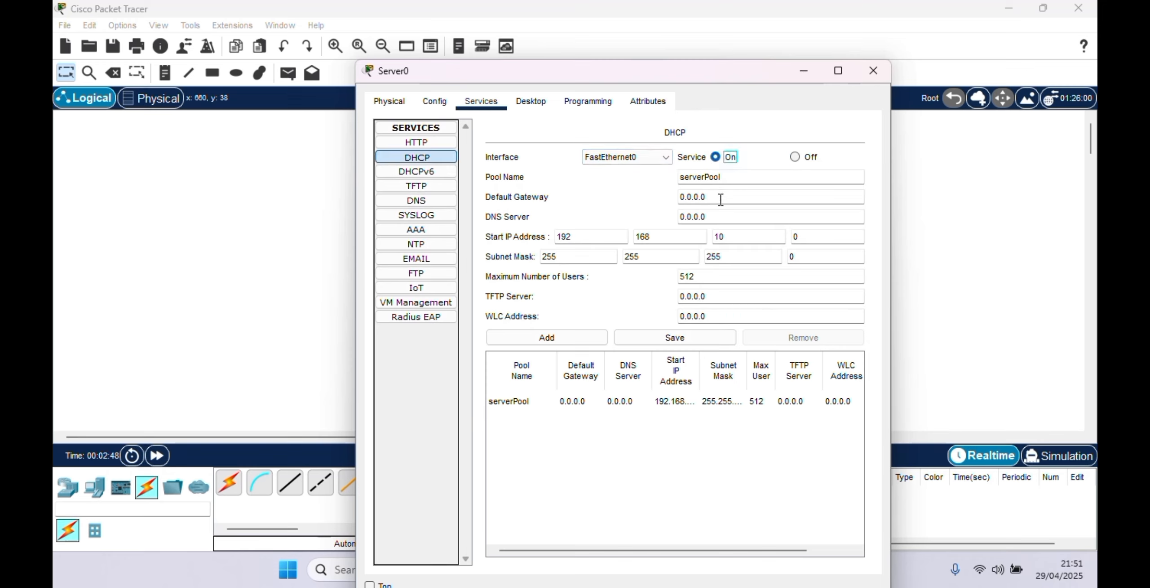
Set the default gateway of the serverPool DHCP pool to 192.168.1.1 and save the pool.
{"action": "left_click", "coordinate": [720, 199]}
{"action": "key", "text": "BackSpace"}
{"action": "key", "text": "BackSpace"}
{"action": "key", "text": "BackSpace"}
{"action": "key", "text": "BackSpace"}
{"action": "key", "text": "BackSpace"}
{"action": "key", "text": "BackSpace"}
{"action": "key", "text": "BackSpace"}
{"action": "type", "text": "192.168.1.1"}
{"action": "left_click", "coordinate": [705, 338]}
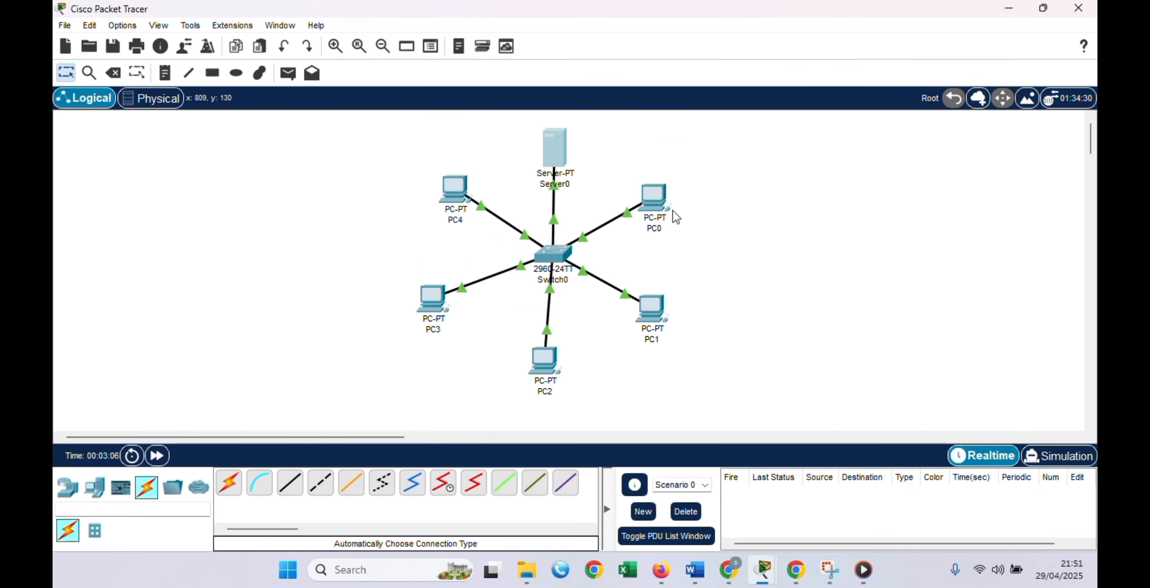
Switch PC0's IPv4 configuration to DHCP and put its window away.
{"action": "left_click", "coordinate": [653, 208]}
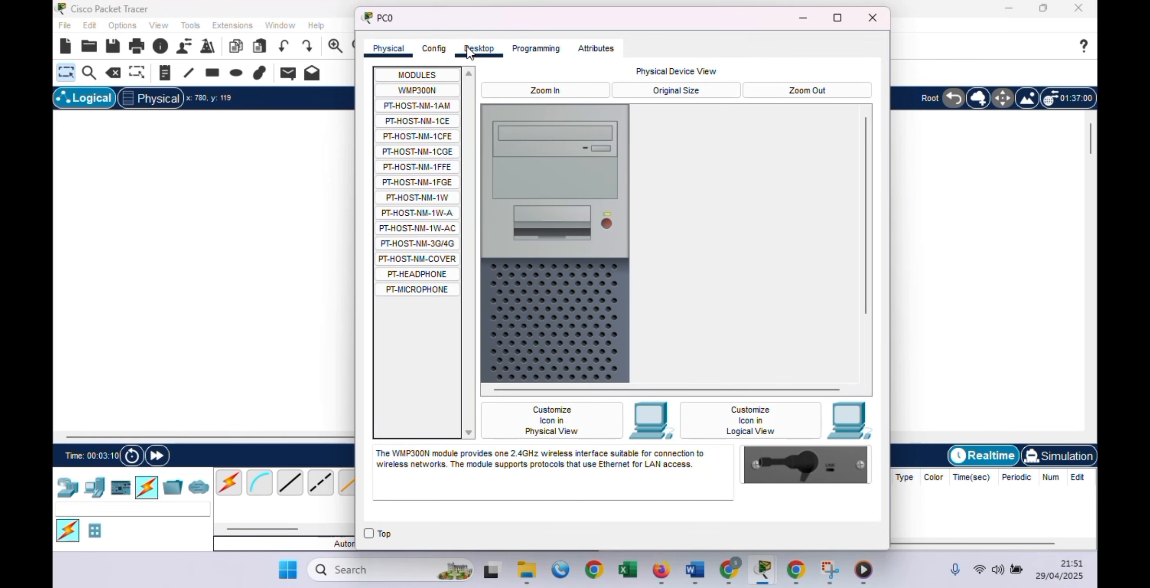
{"action": "left_click", "coordinate": [468, 50]}
{"action": "left_click", "coordinate": [429, 146]}
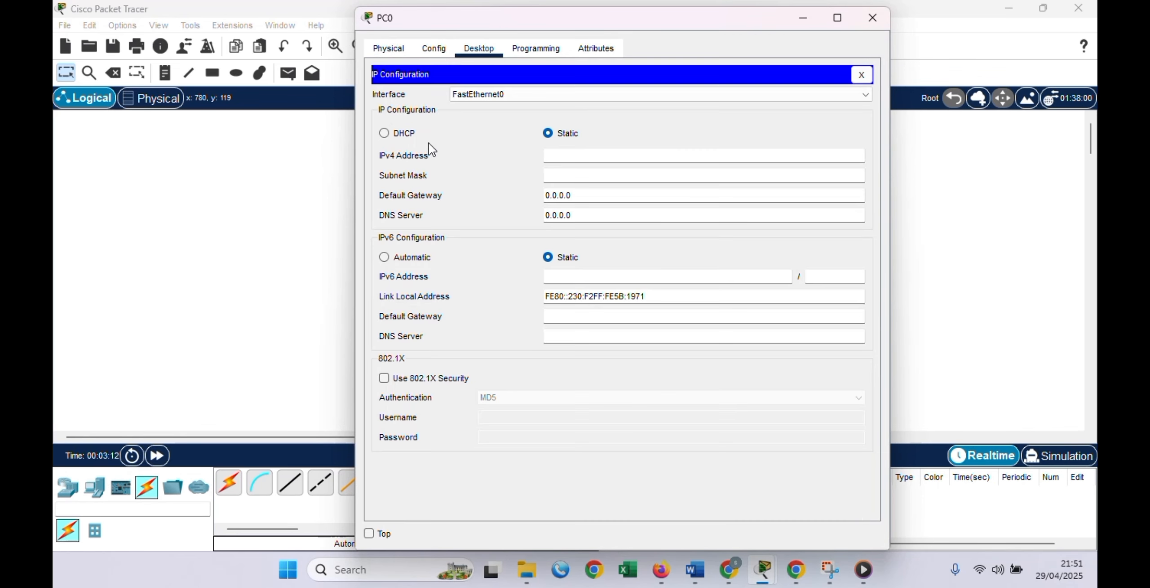
{"action": "left_click", "coordinate": [385, 133]}
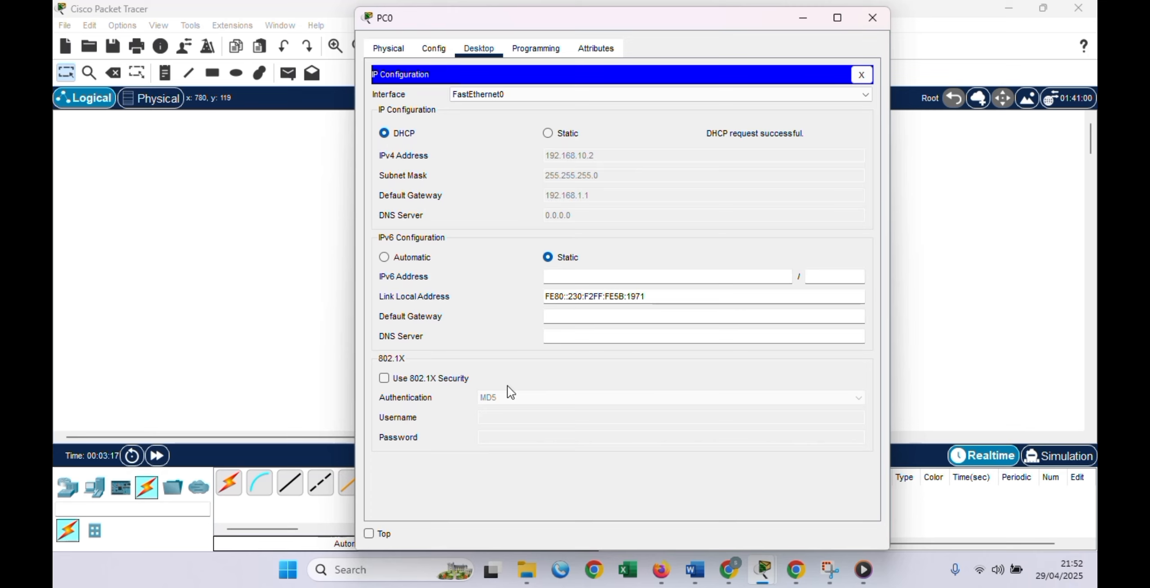
{"action": "left_click", "coordinate": [803, 18]}
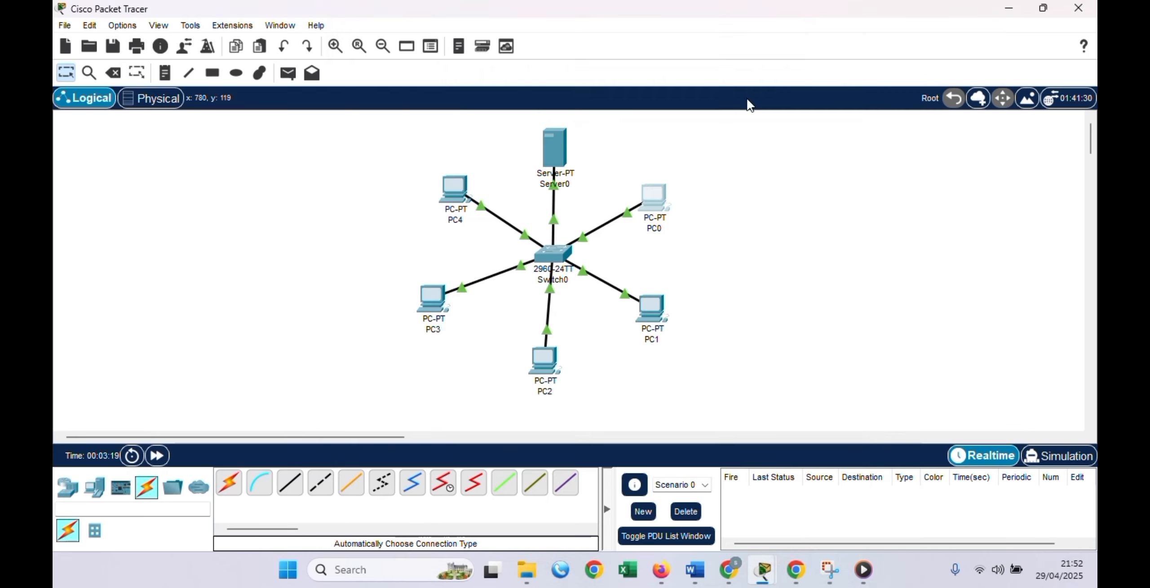
Switch PC1's IPv4 configuration to DHCP and put its window away.
{"action": "left_click", "coordinate": [636, 322]}
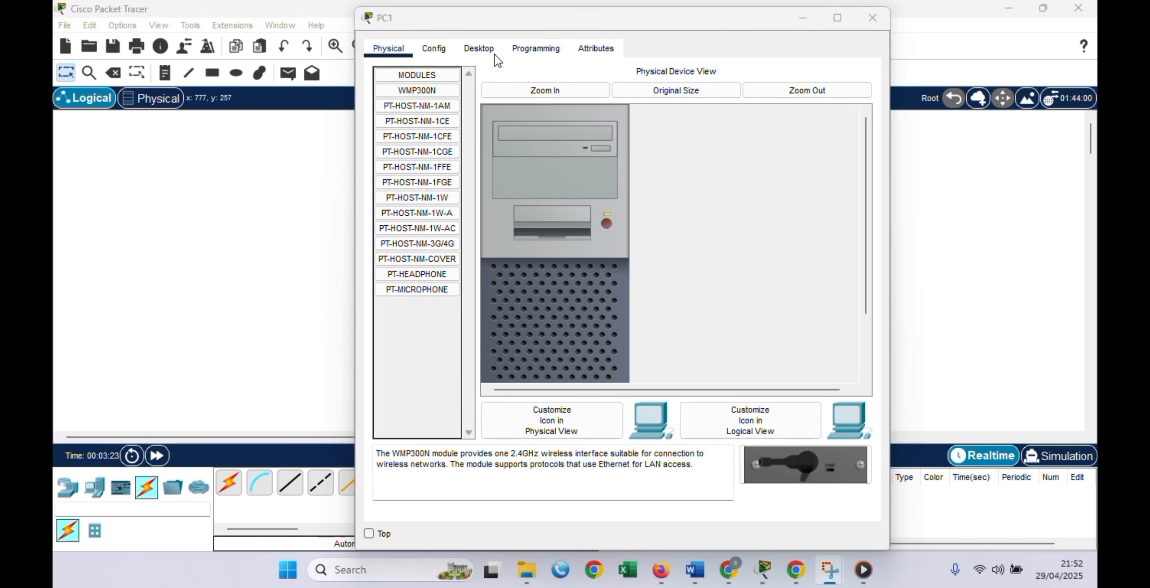
{"action": "left_click_drag", "start_coordinate": [710, 28], "coordinate": [714, 60]}
{"action": "left_click", "coordinate": [492, 81]}
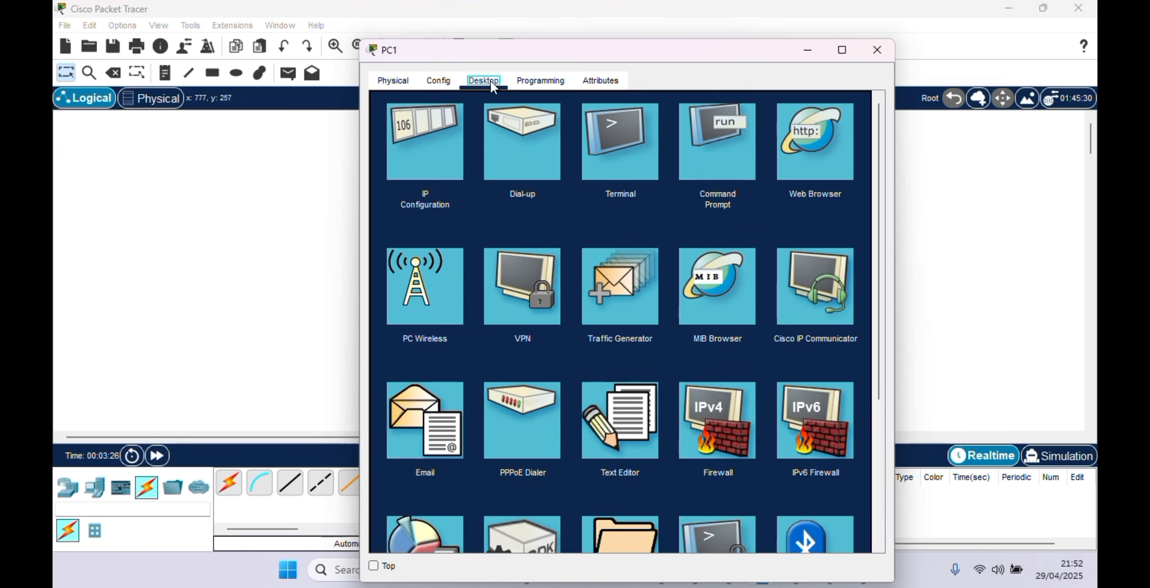
{"action": "left_click", "coordinate": [449, 162]}
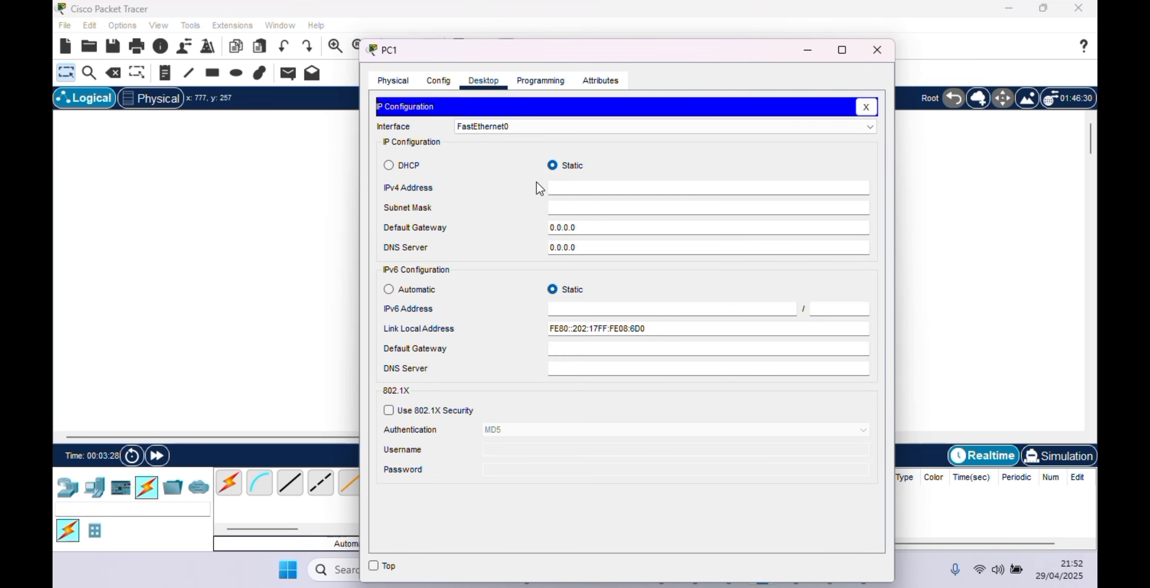
{"action": "left_click", "coordinate": [399, 164]}
{"action": "left_click", "coordinate": [794, 46]}
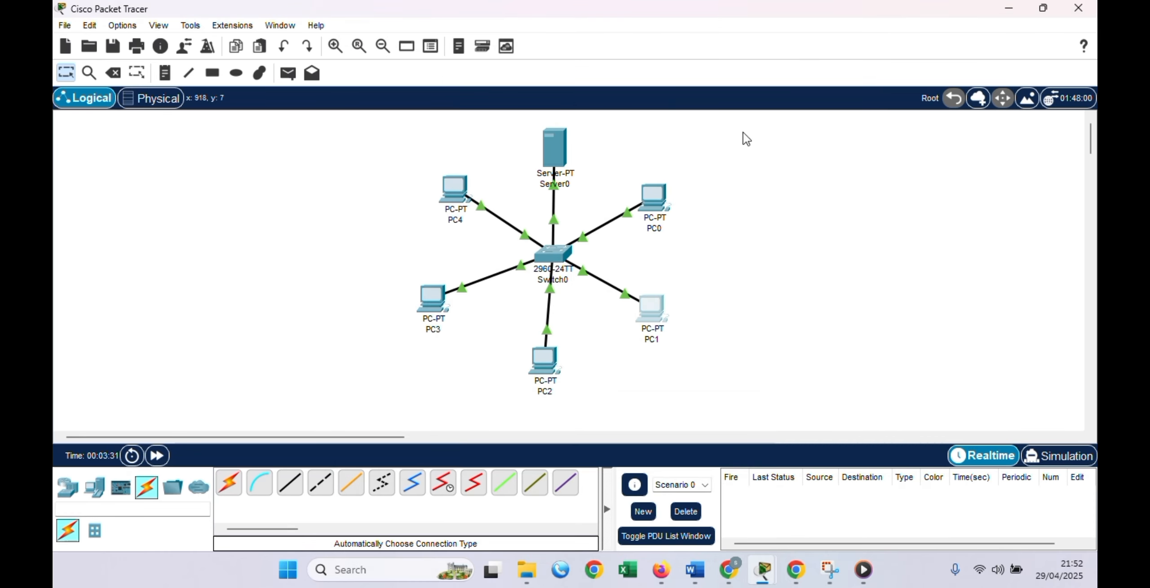
Switch PC2's IPv4 configuration to DHCP and put its window away.
{"action": "left_click", "coordinate": [544, 360]}
{"action": "left_click", "coordinate": [485, 49]}
{"action": "left_click", "coordinate": [447, 147]}
{"action": "left_click", "coordinate": [382, 132]}
{"action": "left_click", "coordinate": [803, 18]}
Switch PC3's IPv4 configuration to DHCP and put its window away.
{"action": "left_click", "coordinate": [434, 302]}
{"action": "left_click", "coordinate": [479, 48]}
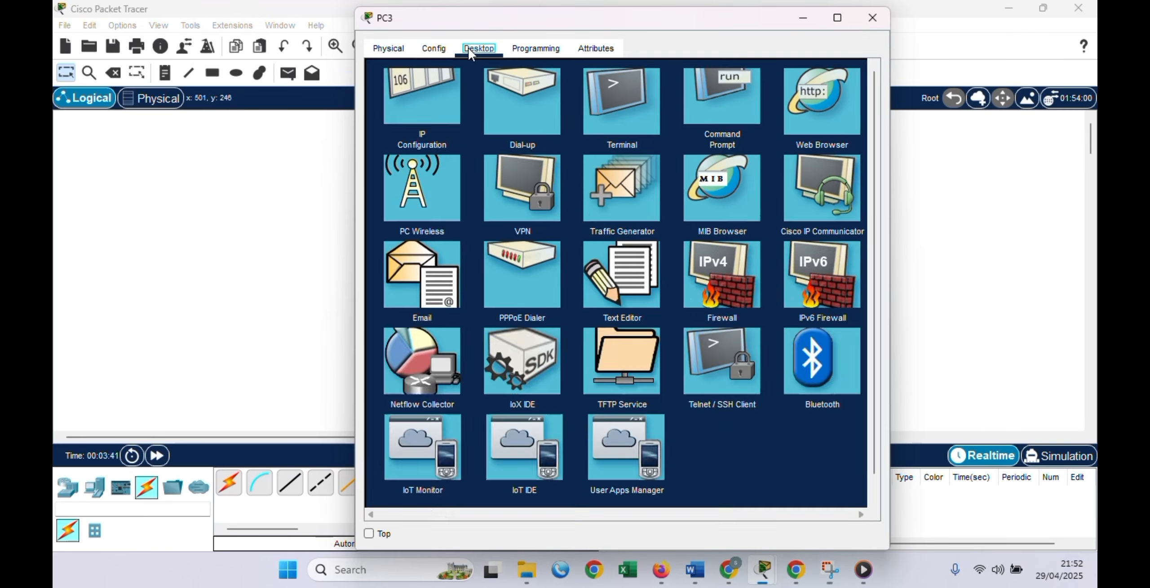
{"action": "left_click", "coordinate": [438, 119]}
{"action": "left_click", "coordinate": [384, 133]}
{"action": "left_click", "coordinate": [803, 20]}
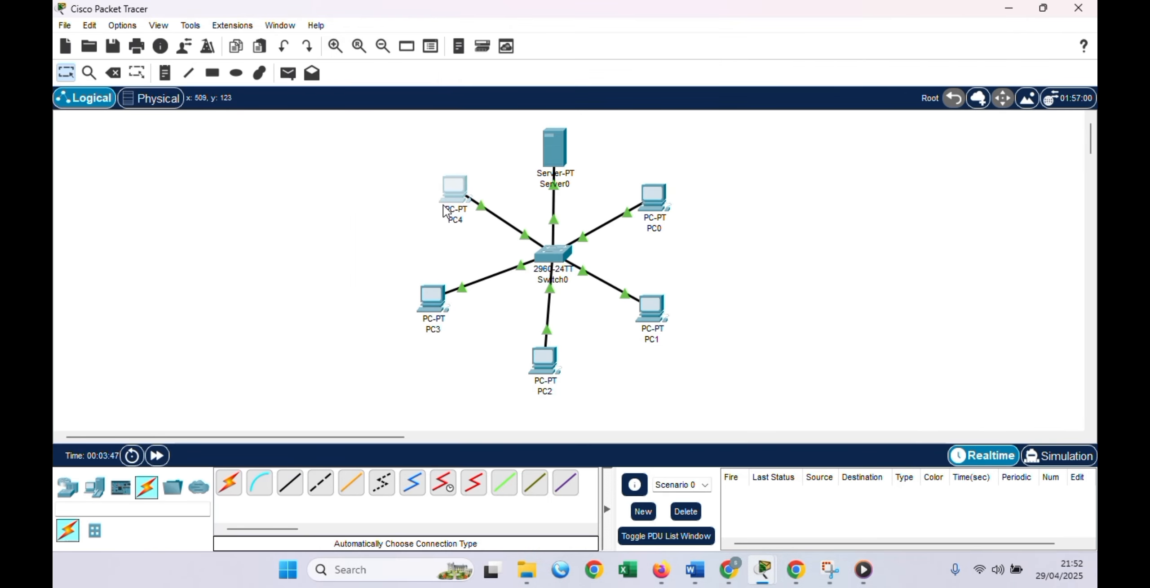
Switch PC4's IPv4 configuration to DHCP and put its window away.
{"action": "left_click", "coordinate": [454, 198]}
{"action": "left_click", "coordinate": [479, 48]}
{"action": "left_click", "coordinate": [441, 85]}
{"action": "left_click", "coordinate": [383, 133]}
{"action": "left_click", "coordinate": [803, 18]}
Test connectivity by sending a simple PDU from Server0 to PC0 and another to PC1.
{"action": "left_click", "coordinate": [288, 73]}
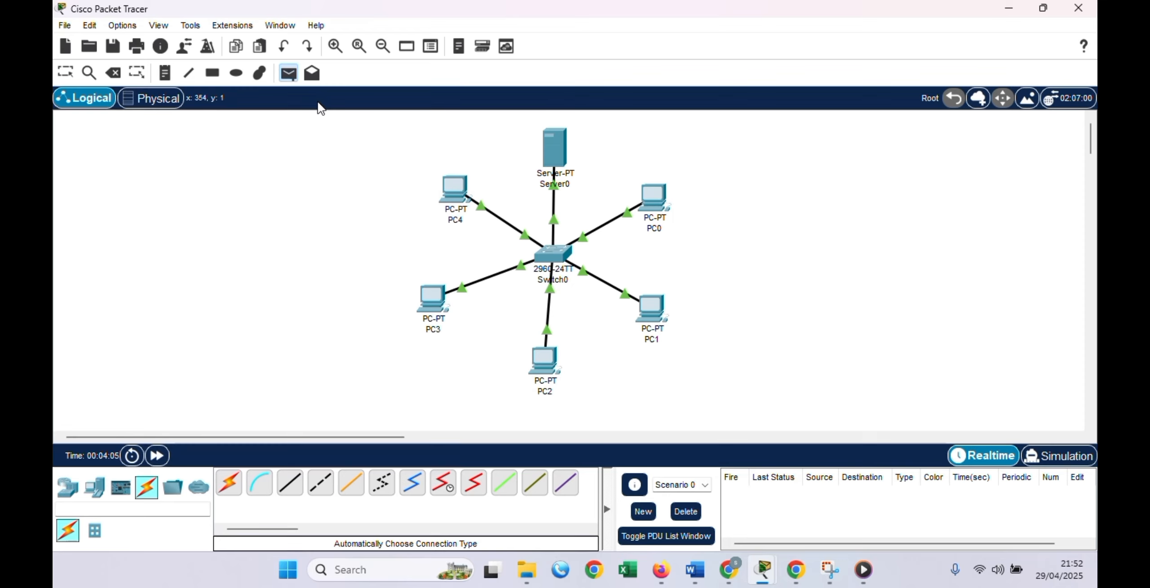
{"action": "left_click", "coordinate": [556, 174]}
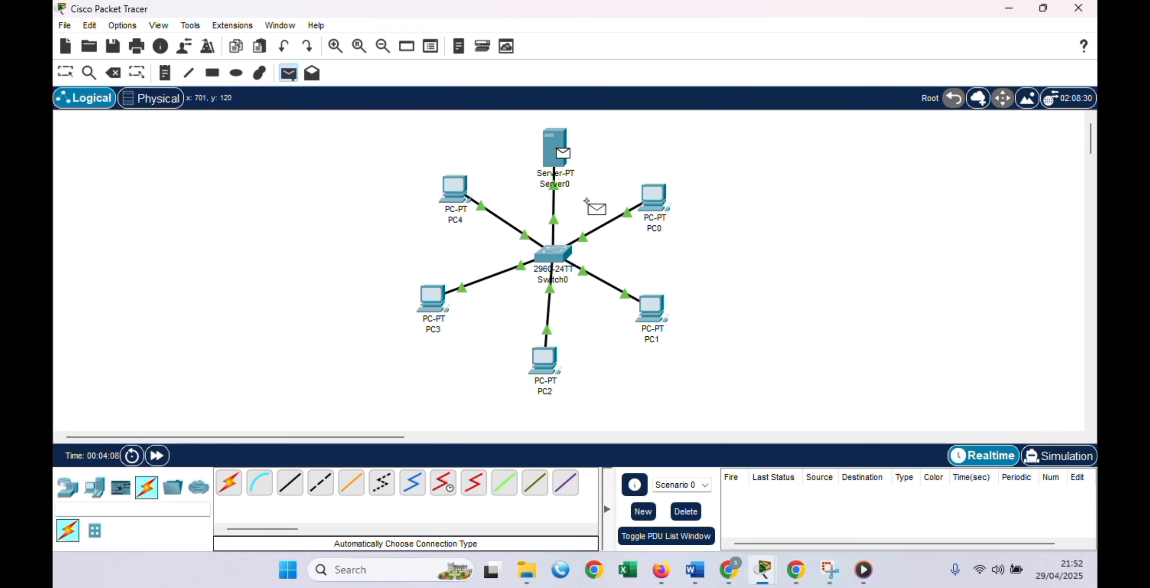
{"action": "left_click", "coordinate": [659, 203]}
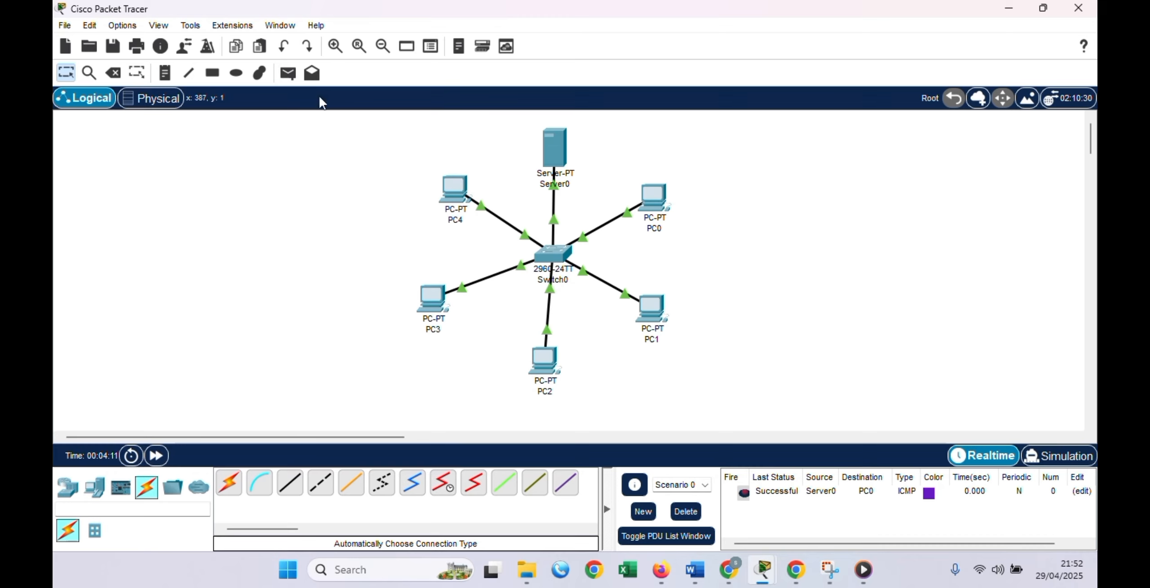
{"action": "left_click", "coordinate": [288, 73]}
{"action": "left_click", "coordinate": [556, 156]}
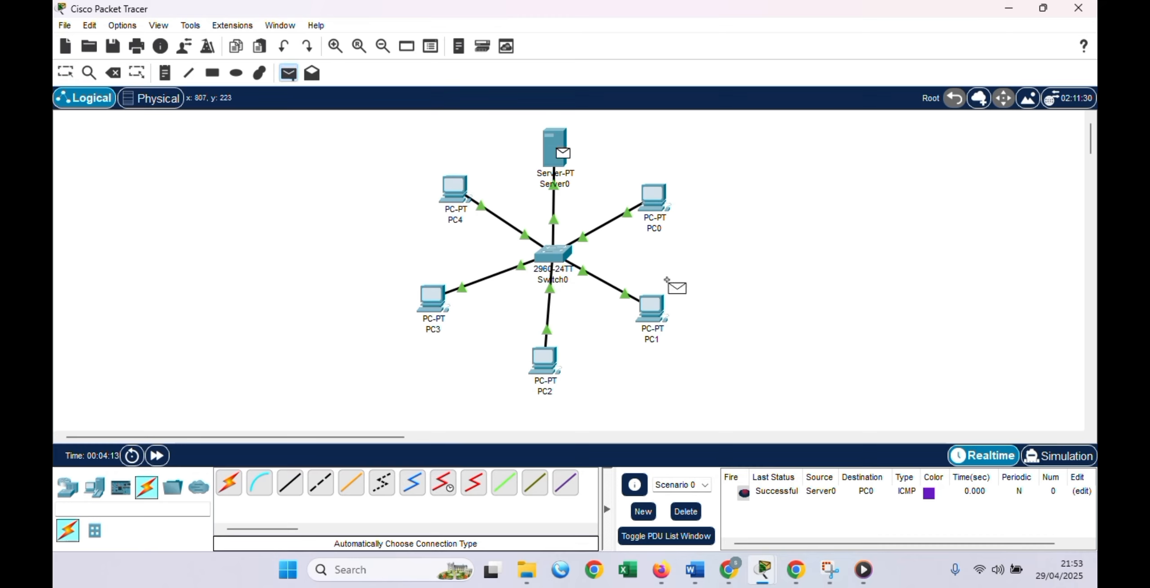
{"action": "left_click", "coordinate": [652, 309]}
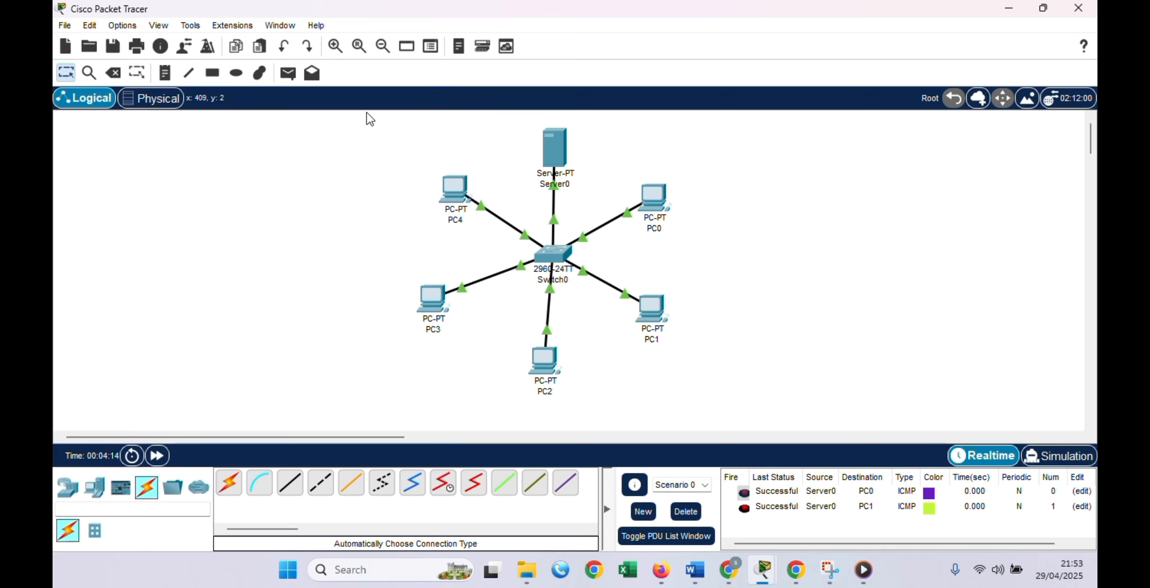
Test connectivity by sending a simple PDU from Server0 to PC2 and another to PC3.
{"action": "left_click", "coordinate": [287, 73]}
{"action": "left_click", "coordinate": [555, 153]}
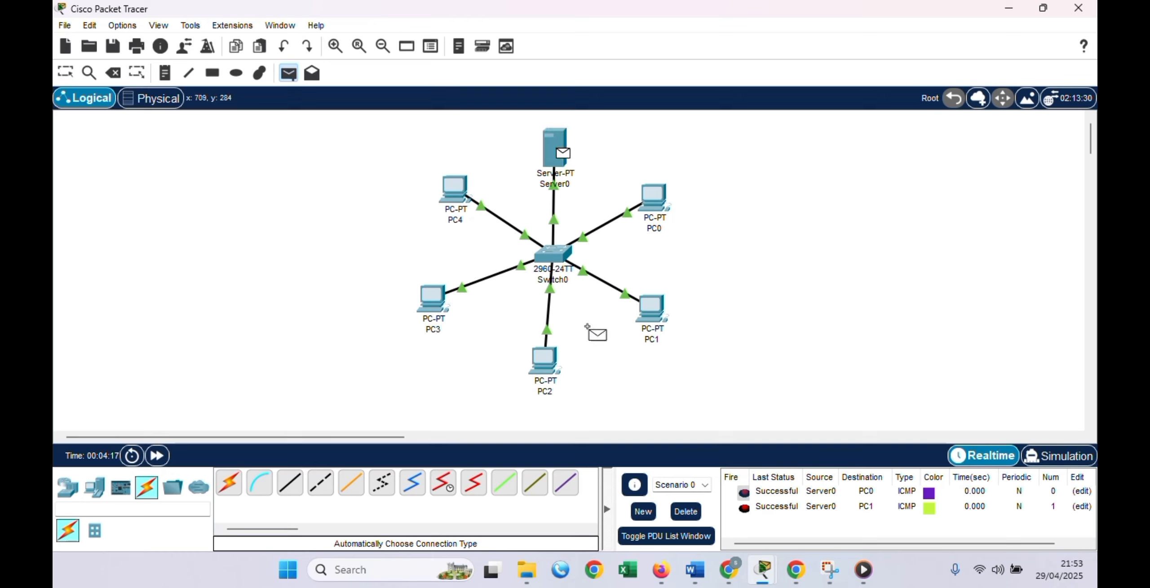
{"action": "left_click", "coordinate": [547, 357]}
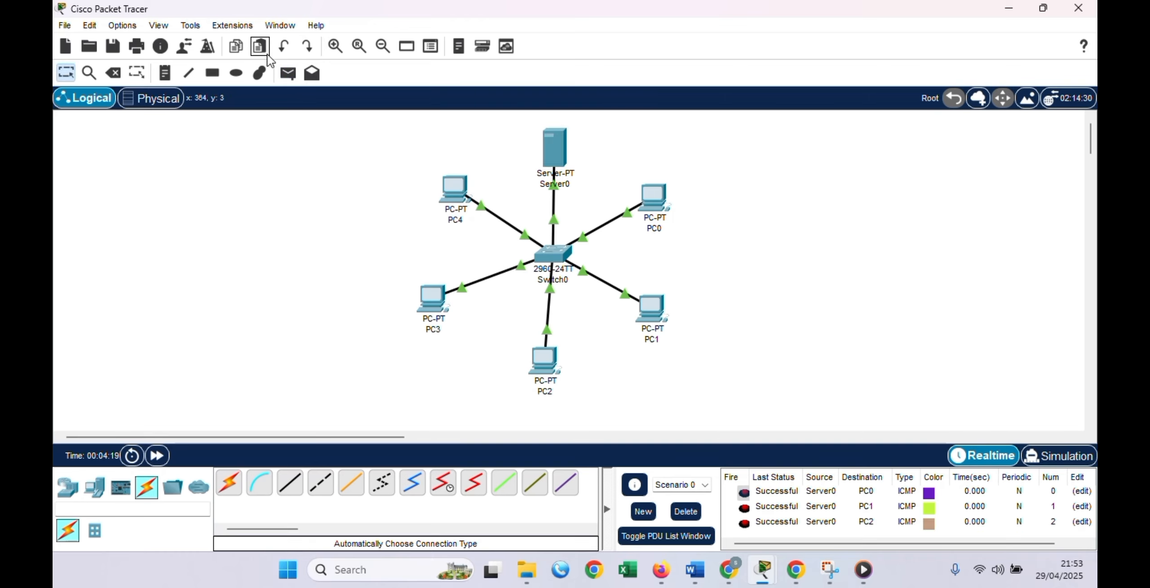
{"action": "left_click", "coordinate": [288, 73]}
{"action": "left_click", "coordinate": [555, 153]}
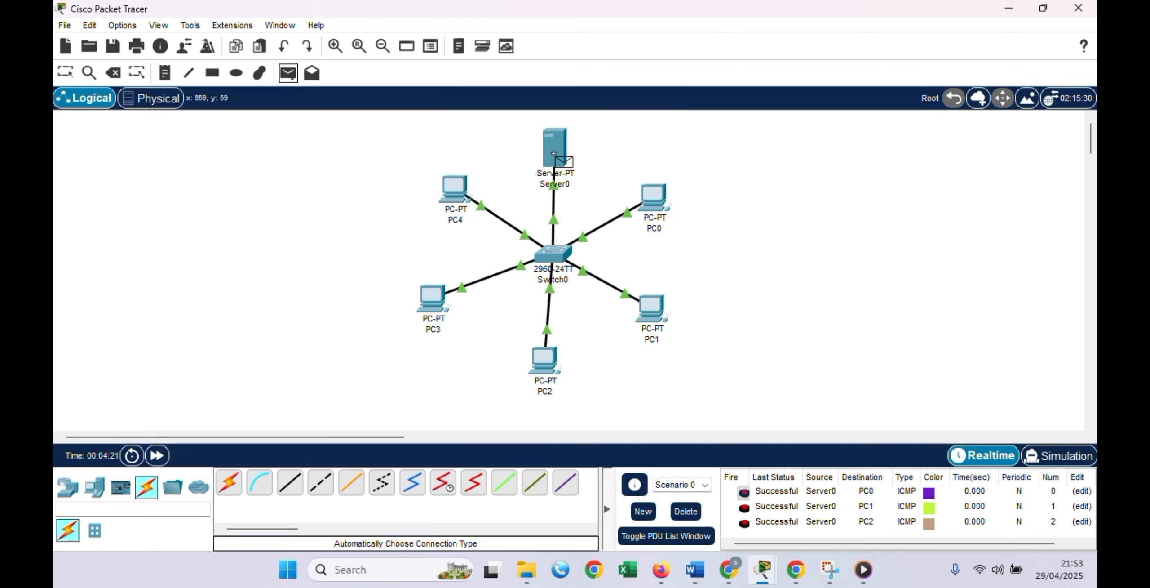
{"action": "left_click", "coordinate": [434, 305]}
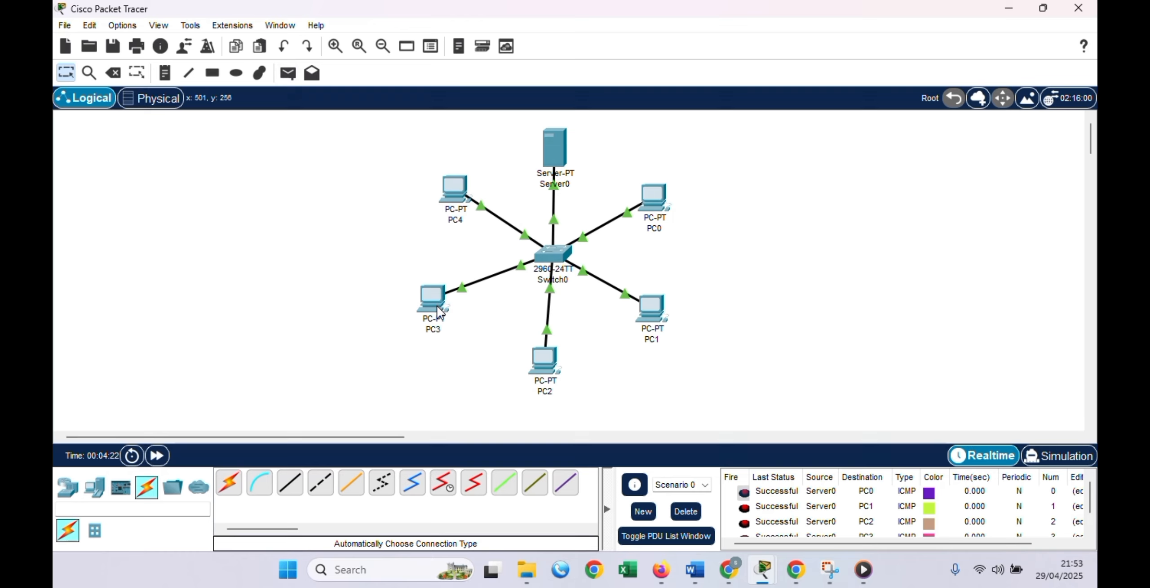
Test connectivity by sending a simple PDU from Server0 to PC4.
{"action": "left_click", "coordinate": [288, 73]}
{"action": "left_click", "coordinate": [555, 149]}
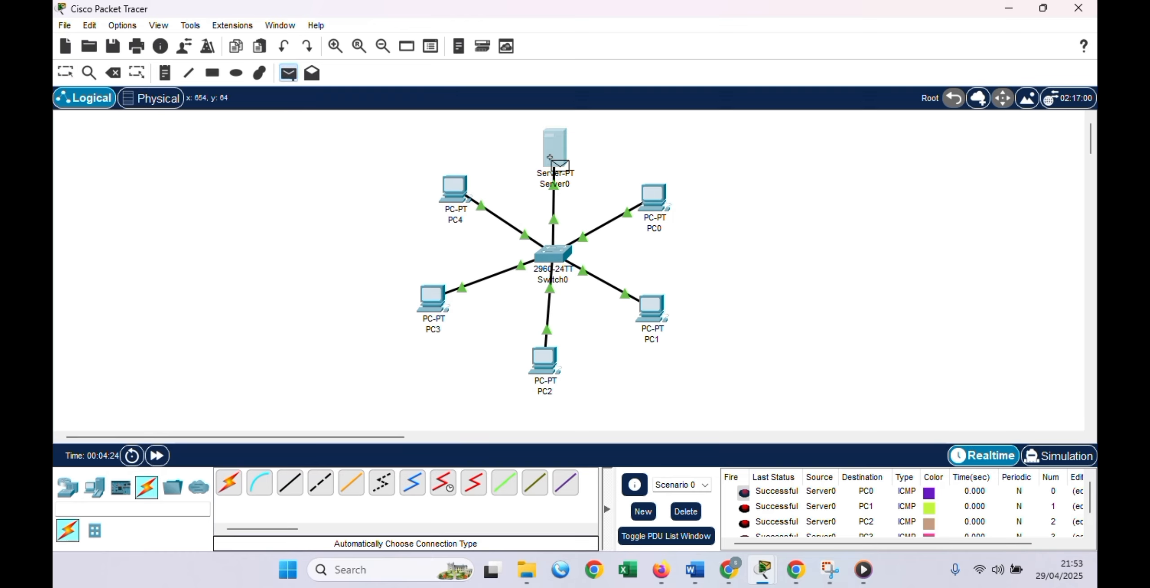
{"action": "left_click", "coordinate": [454, 191]}
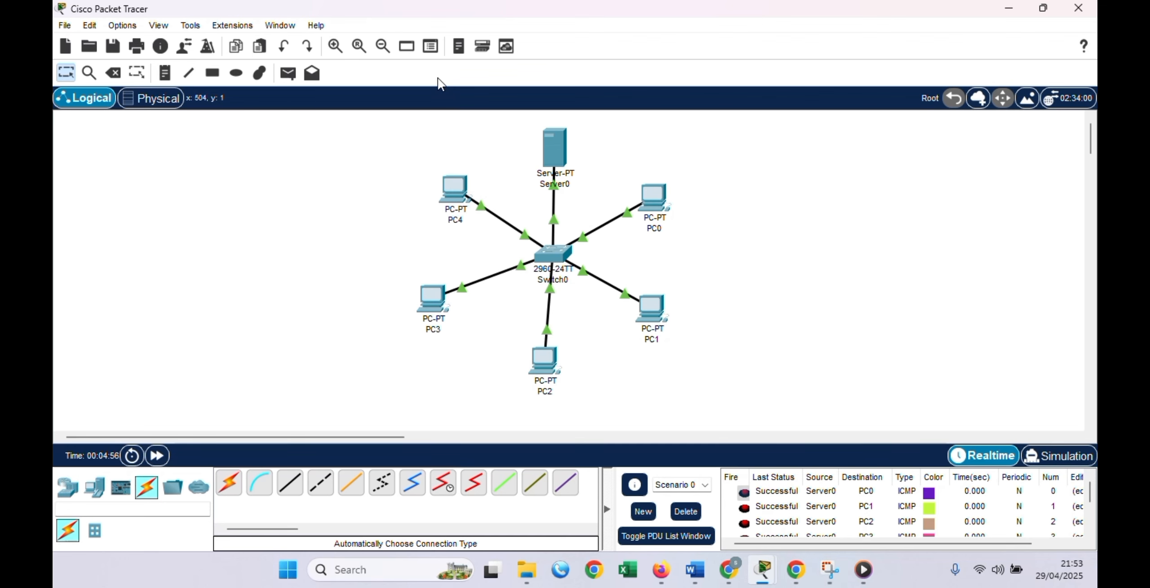
Review Server0's DHCP pool settings and its static IP configuration, then close the IP configuration.
{"action": "left_click", "coordinate": [554, 148]}
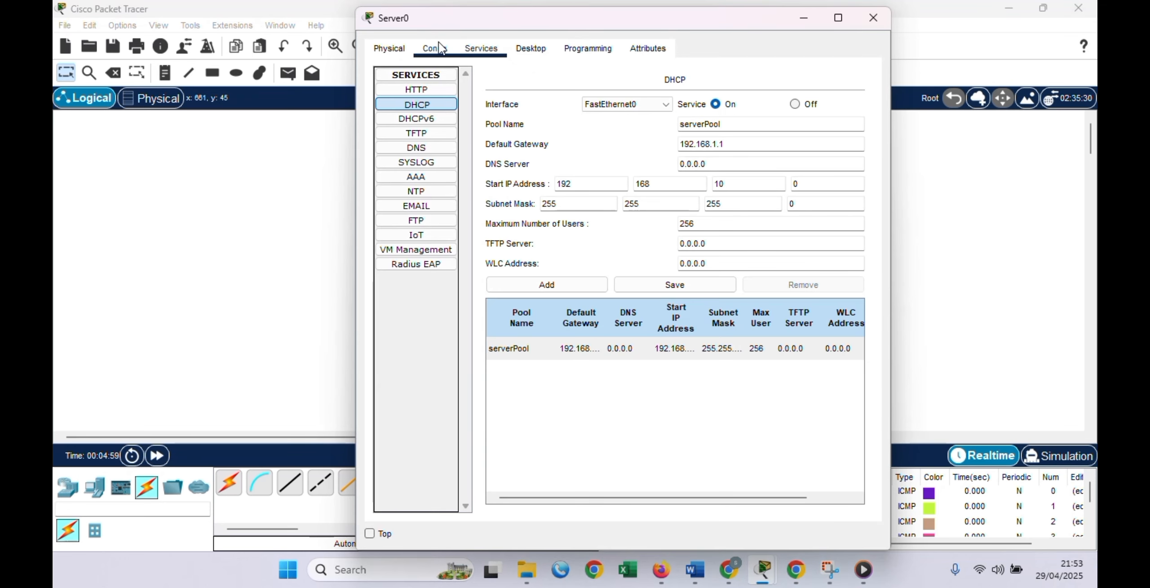
{"action": "left_click", "coordinate": [525, 53]}
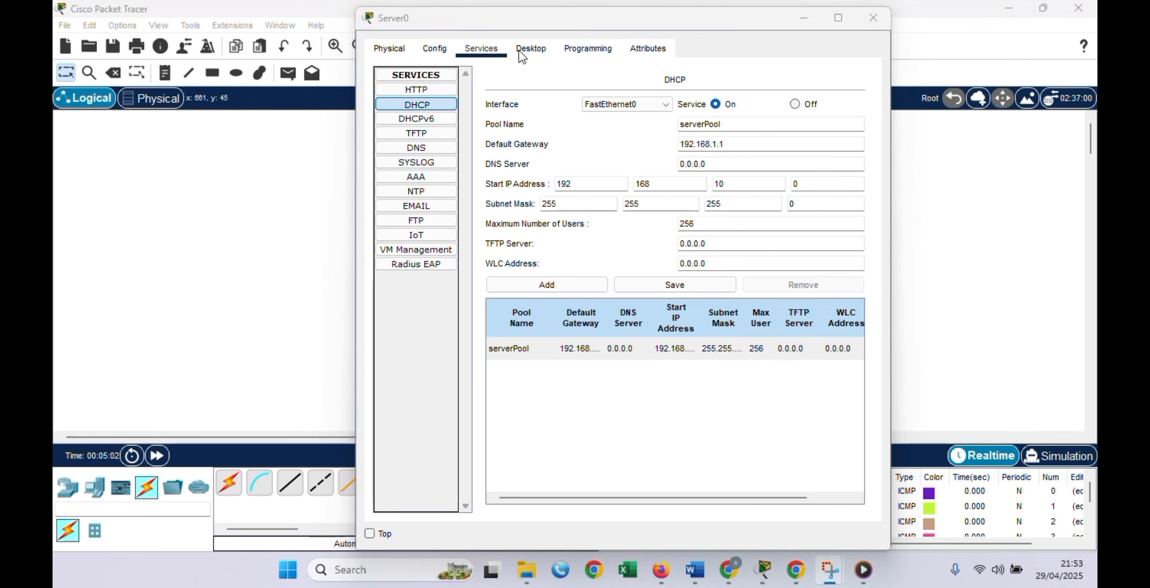
{"action": "left_click_drag", "start_coordinate": [738, 22], "coordinate": [719, 87]}
{"action": "left_click", "coordinate": [521, 114]}
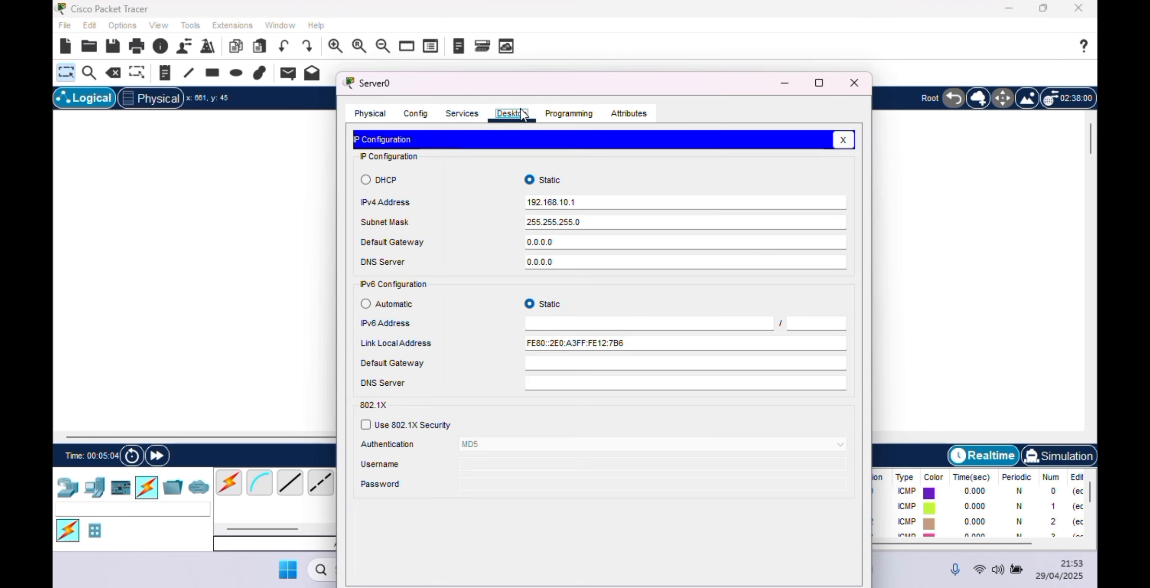
{"action": "left_click", "coordinate": [456, 115]}
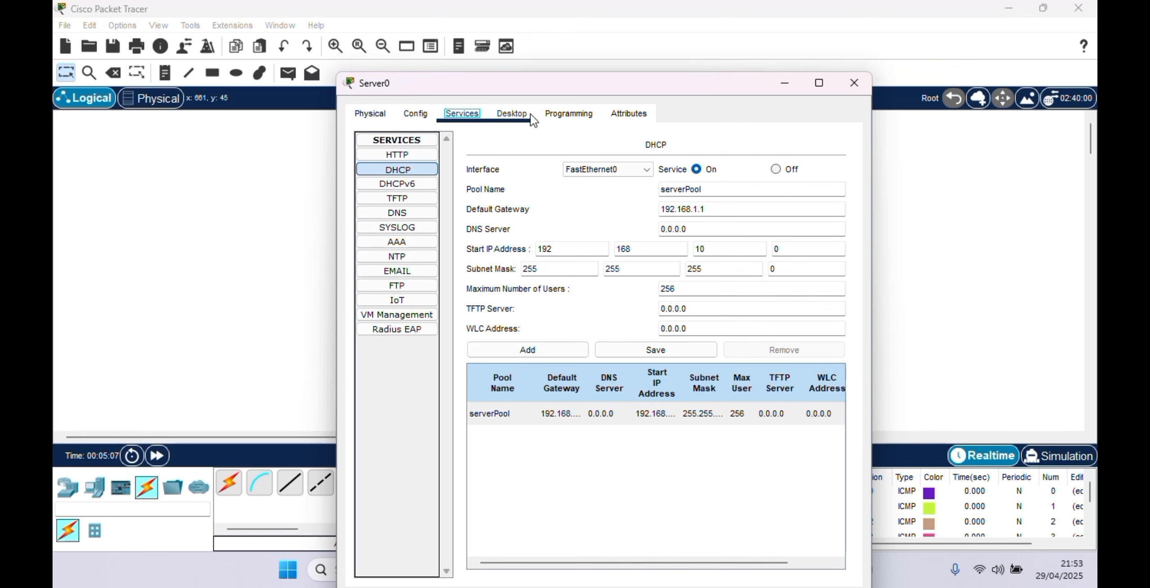
{"action": "left_click", "coordinate": [543, 116]}
{"action": "left_click", "coordinate": [510, 115]}
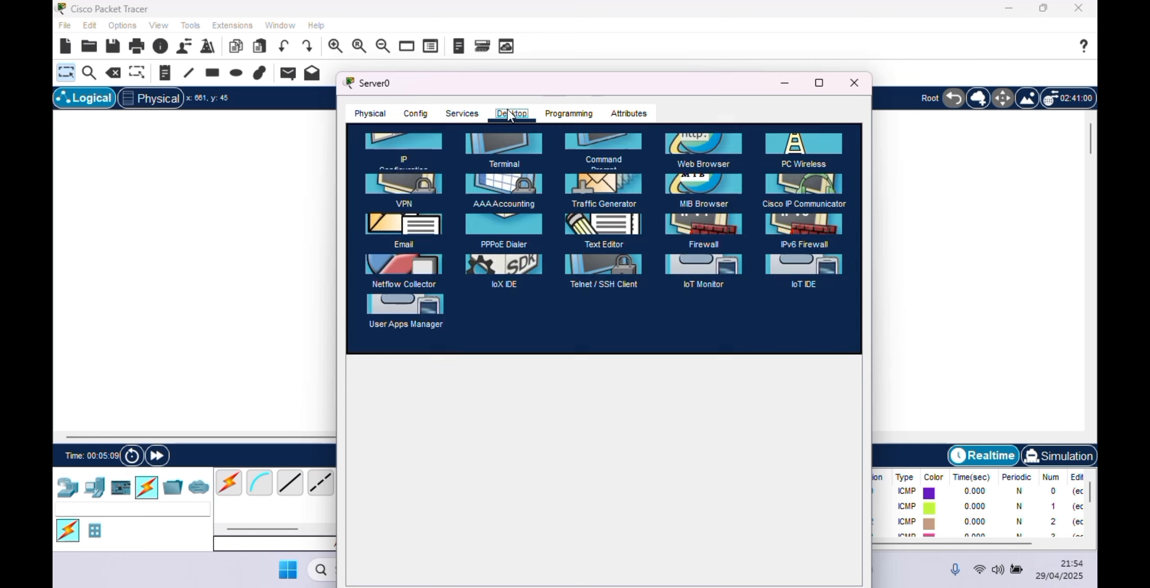
{"action": "left_click", "coordinate": [844, 137]}
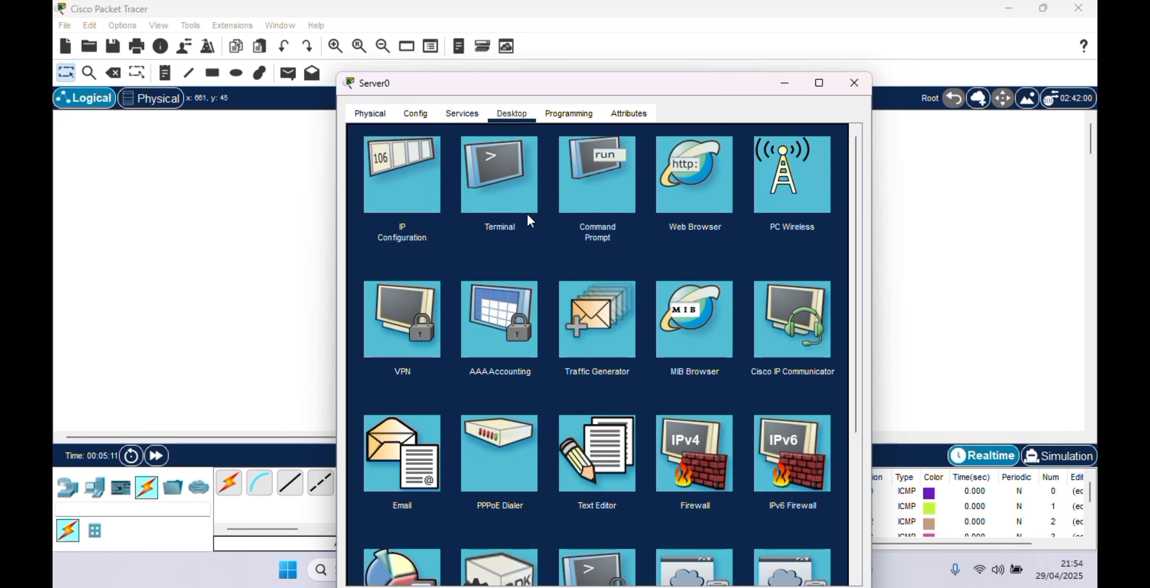
Ping 192.168.10.1 from Server0's command prompt, then minimize the Server0 window.
{"action": "left_click", "coordinate": [595, 180]}
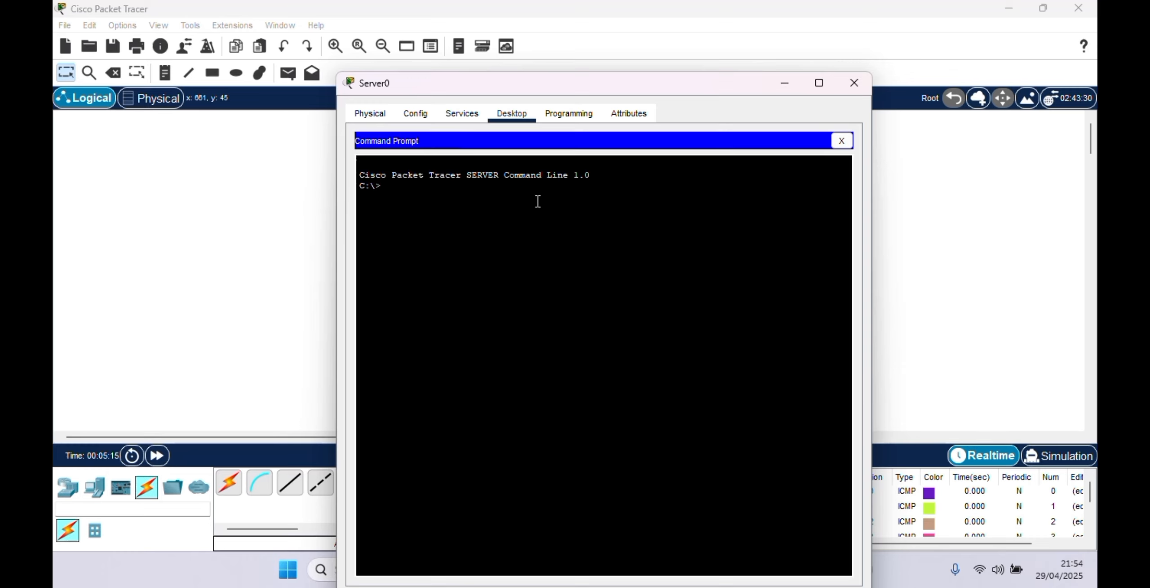
{"action": "type", "text": "ping 192.168.10.1"}
{"action": "key", "text": "Return"}
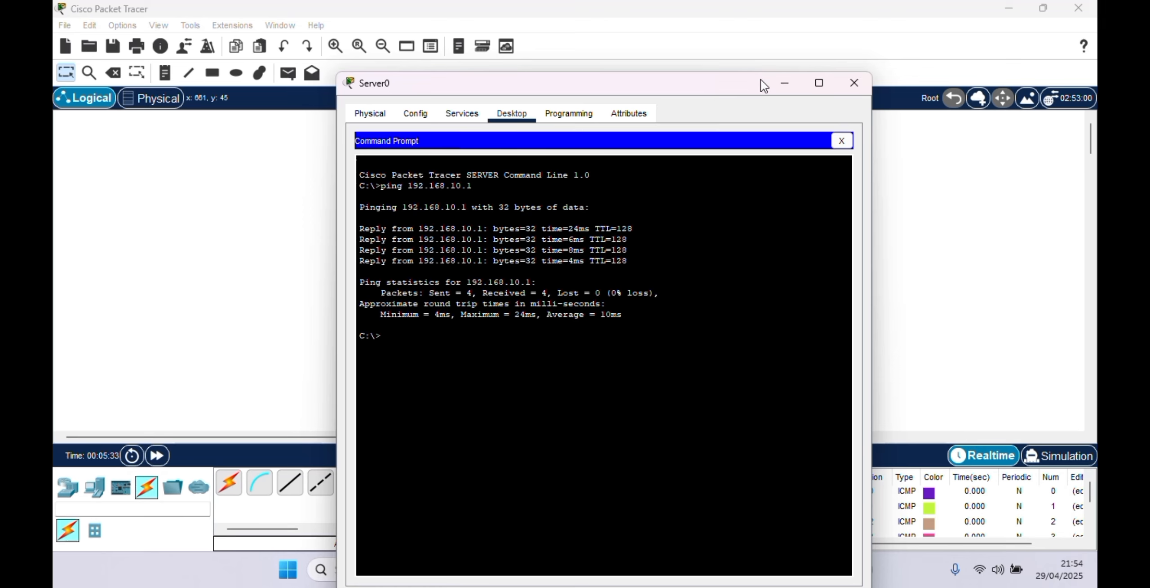
{"action": "left_click", "coordinate": [784, 85]}
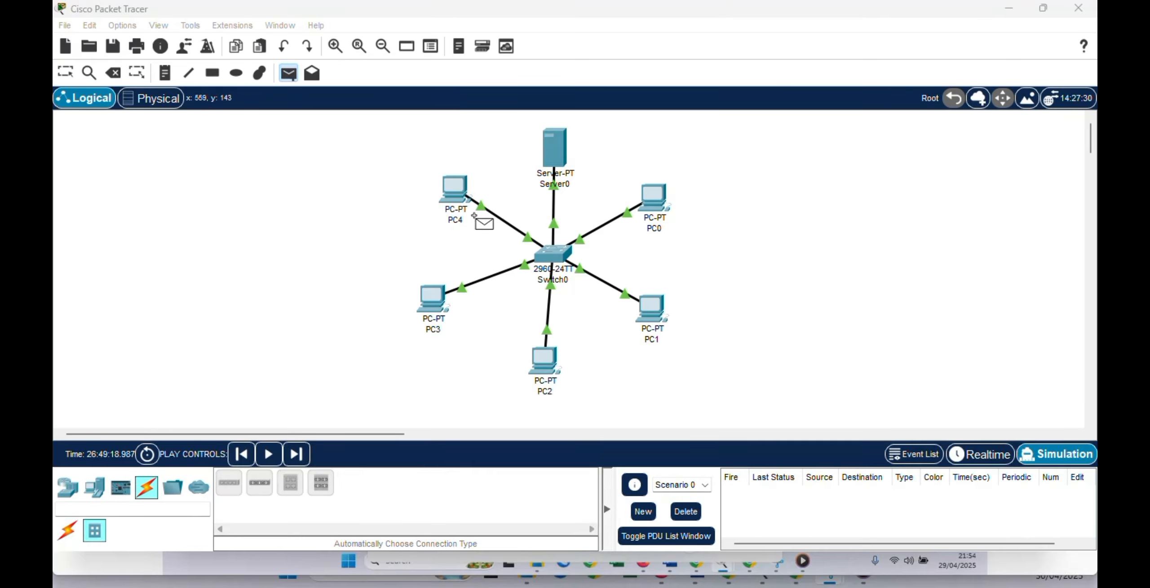
Send a simple PDU from PC4 to PC1 in simulation mode and play the simulation.
{"action": "left_click", "coordinate": [457, 187]}
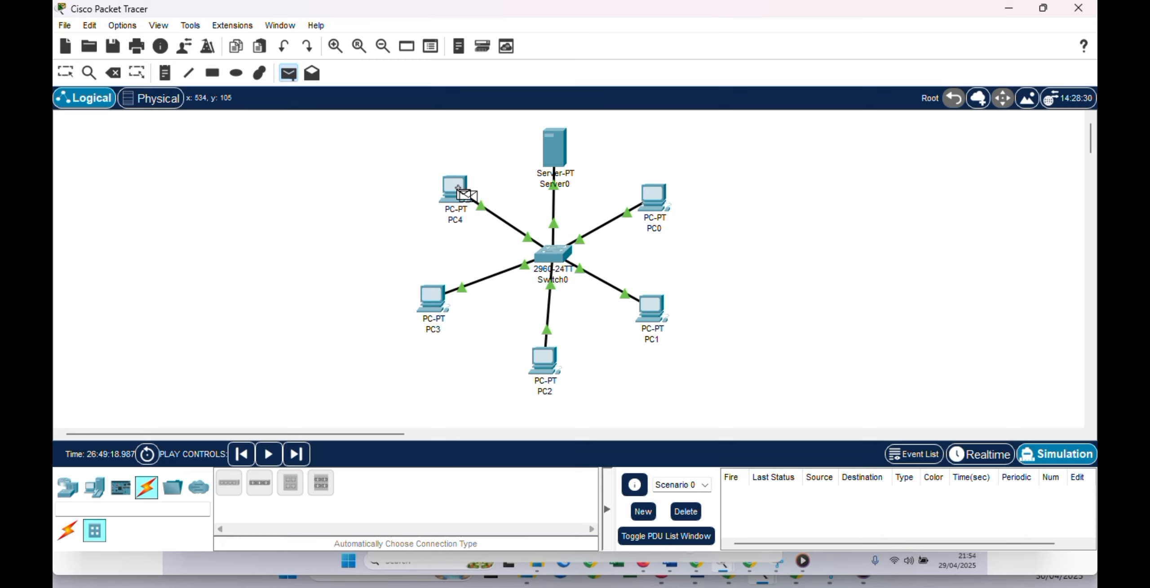
{"action": "left_click", "coordinate": [654, 313]}
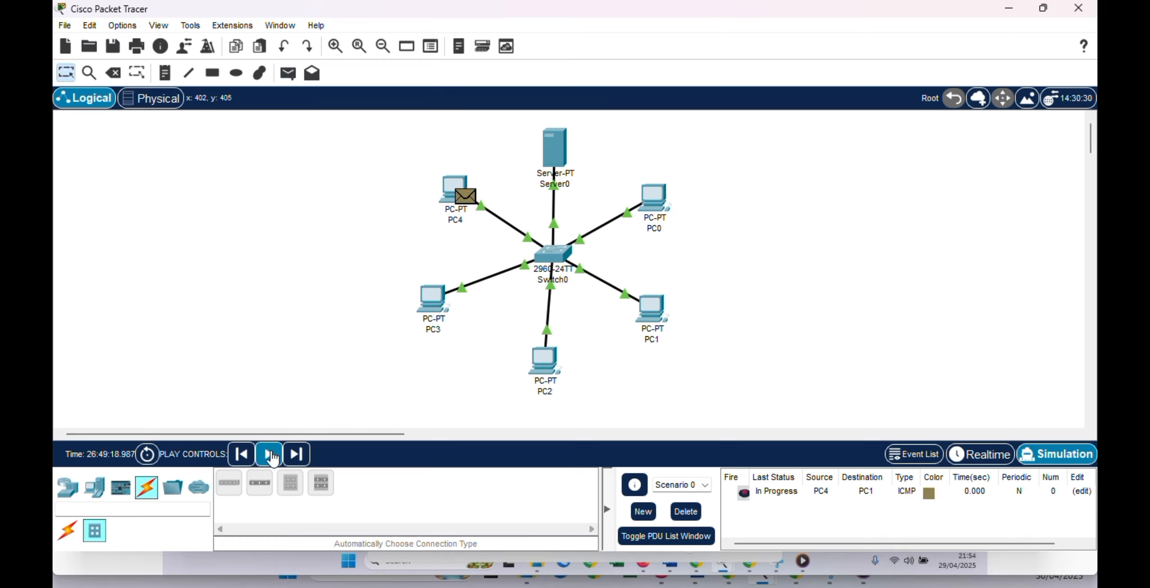
{"action": "left_click", "coordinate": [269, 456]}
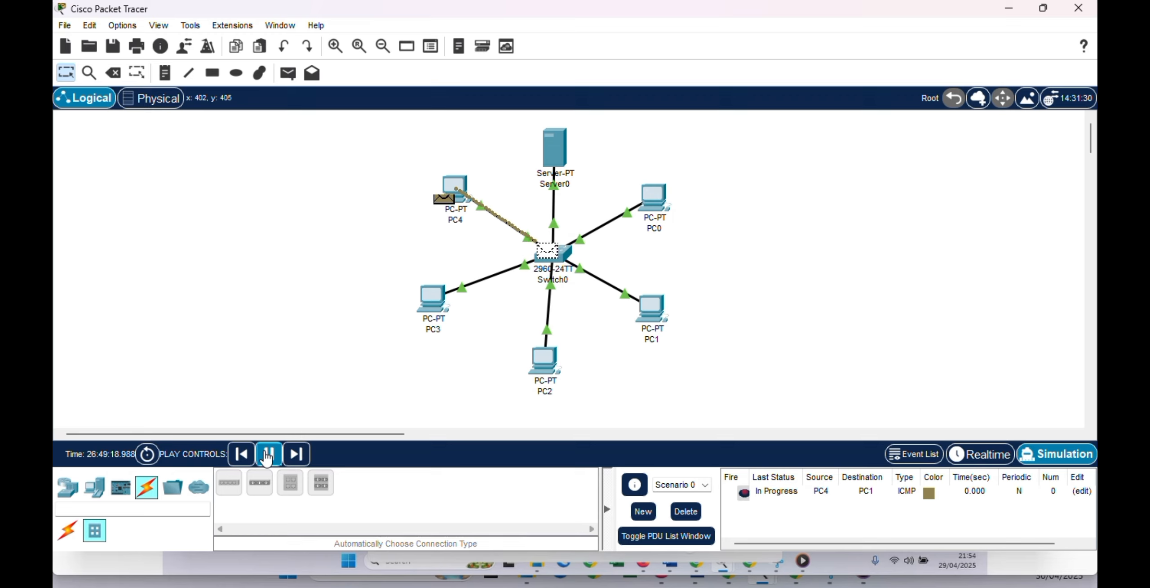